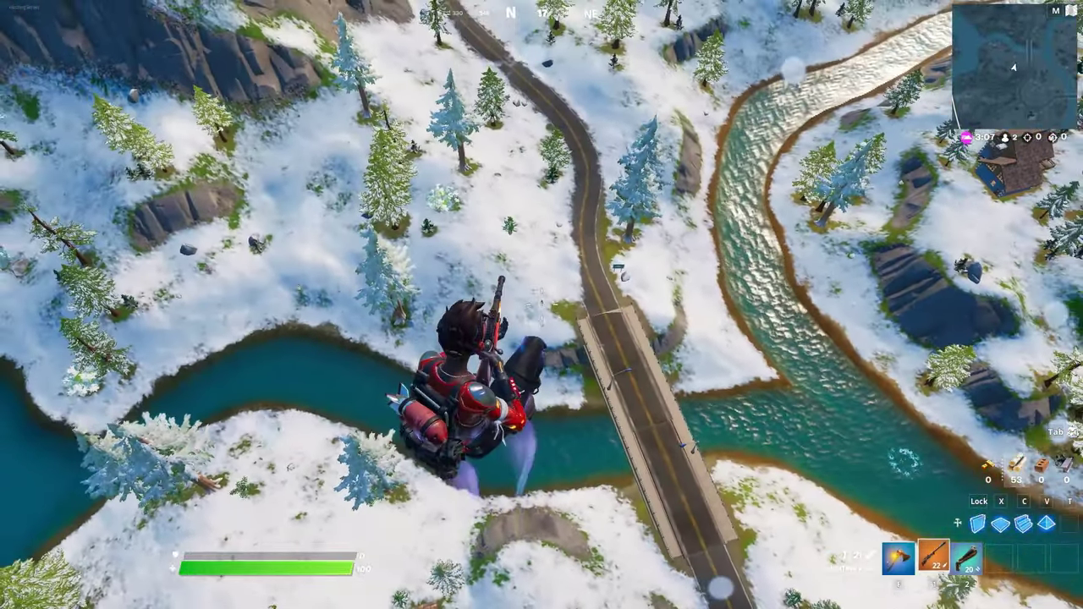
Swap the rifle for the pickaxe and finish the match with a #1 Victory Royale
{"action": "key", "text": "f"}
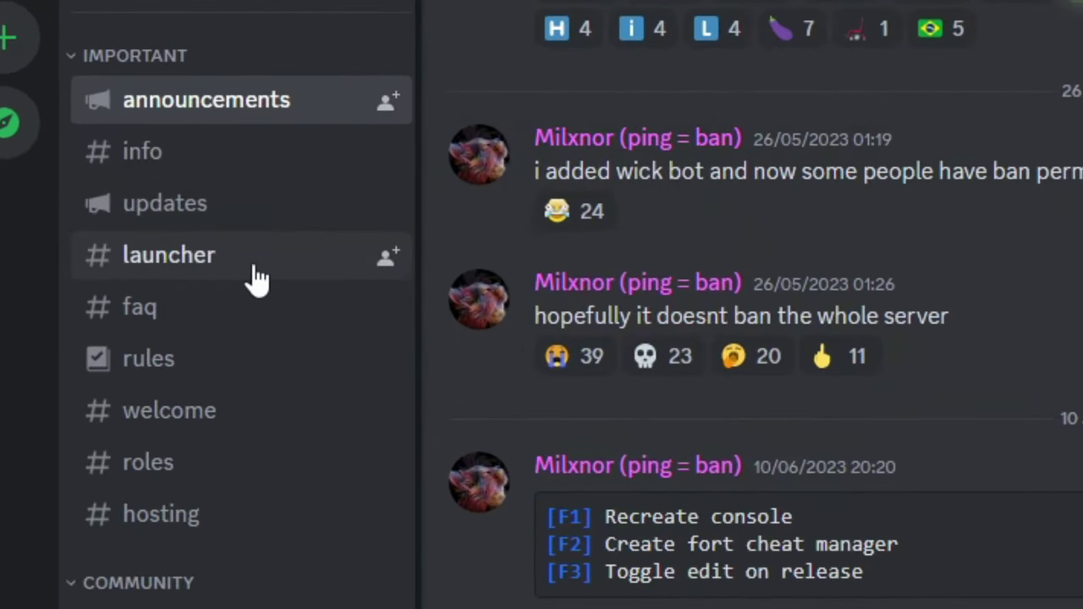
Download reboot_launcher-8.1.08.1.0-windows-setup.exe from Discord's #launcher channel
{"action": "left_click", "coordinate": [258, 279]}
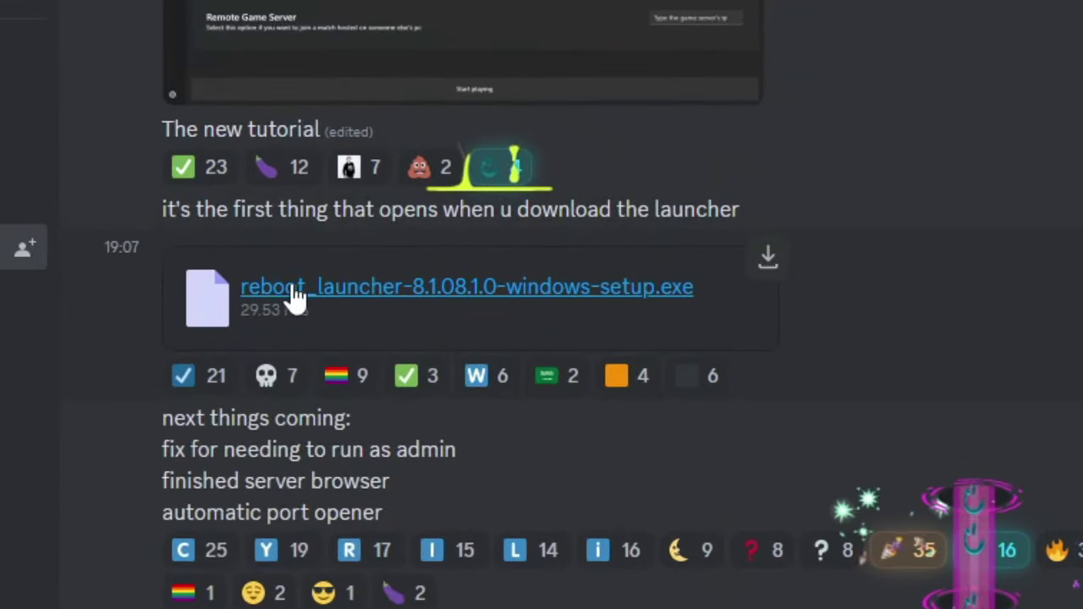
{"action": "left_click", "coordinate": [621, 300]}
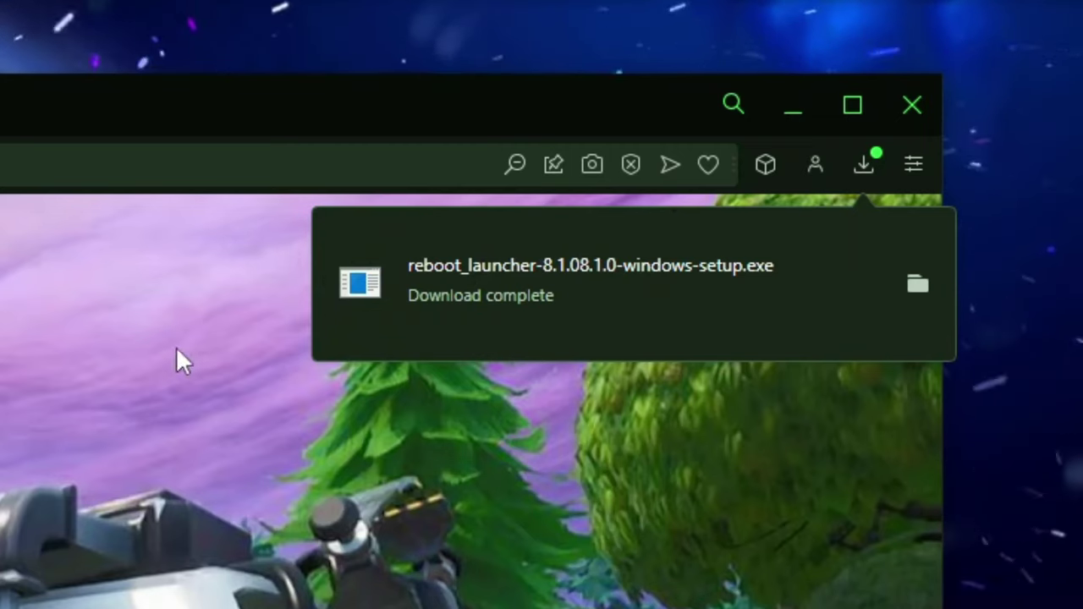
Install Reboot Launcher 8.1.0 past SmartScreen and UAC, with a desktop shortcut and no auto-launch
{"action": "left_click", "coordinate": [633, 280]}
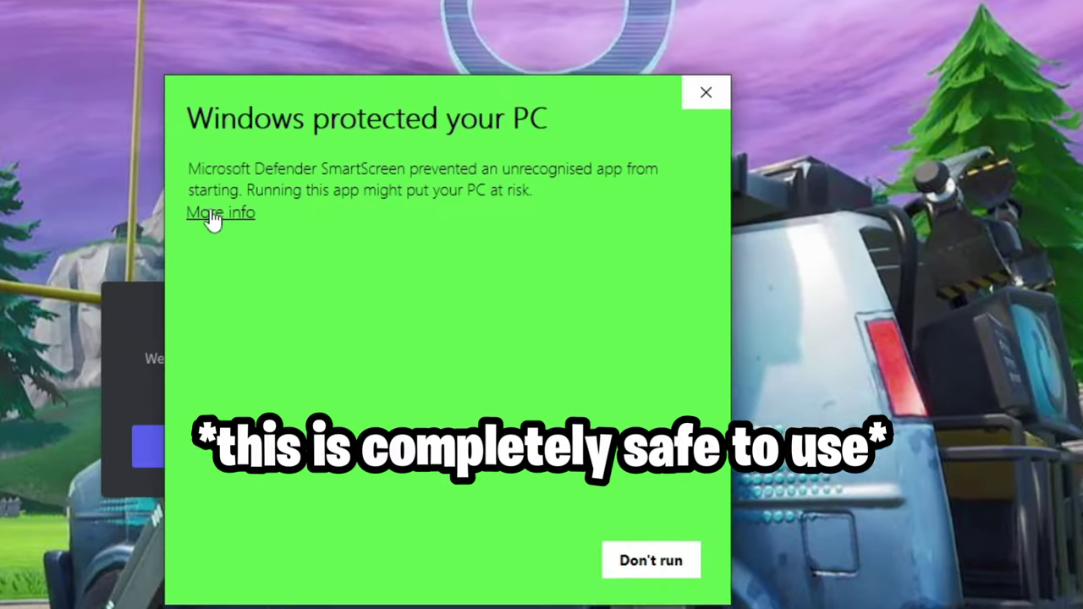
{"action": "left_click", "coordinate": [230, 206]}
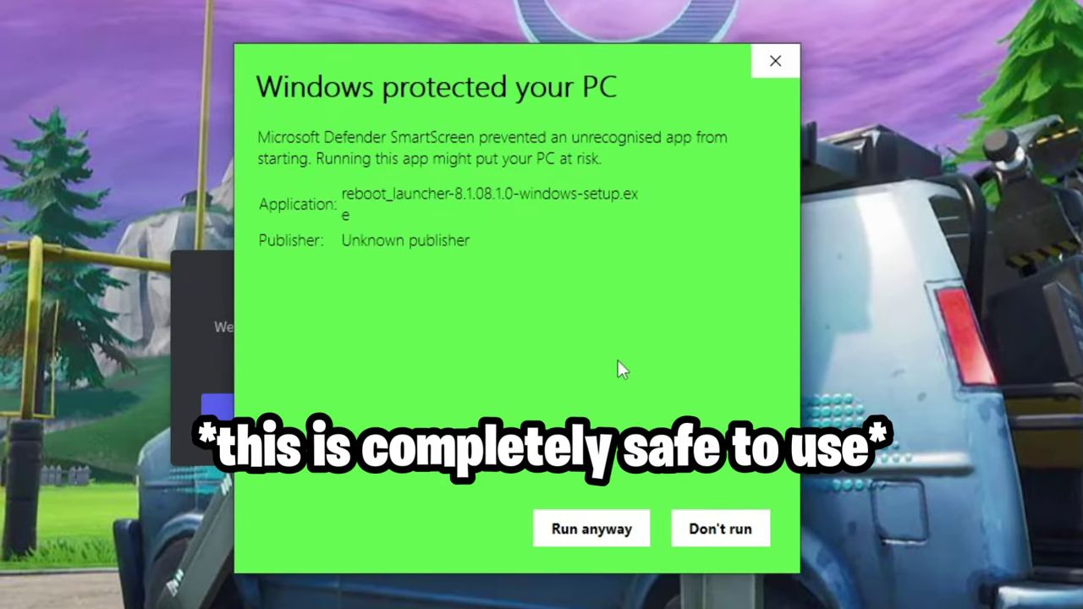
{"action": "left_click", "coordinate": [589, 533]}
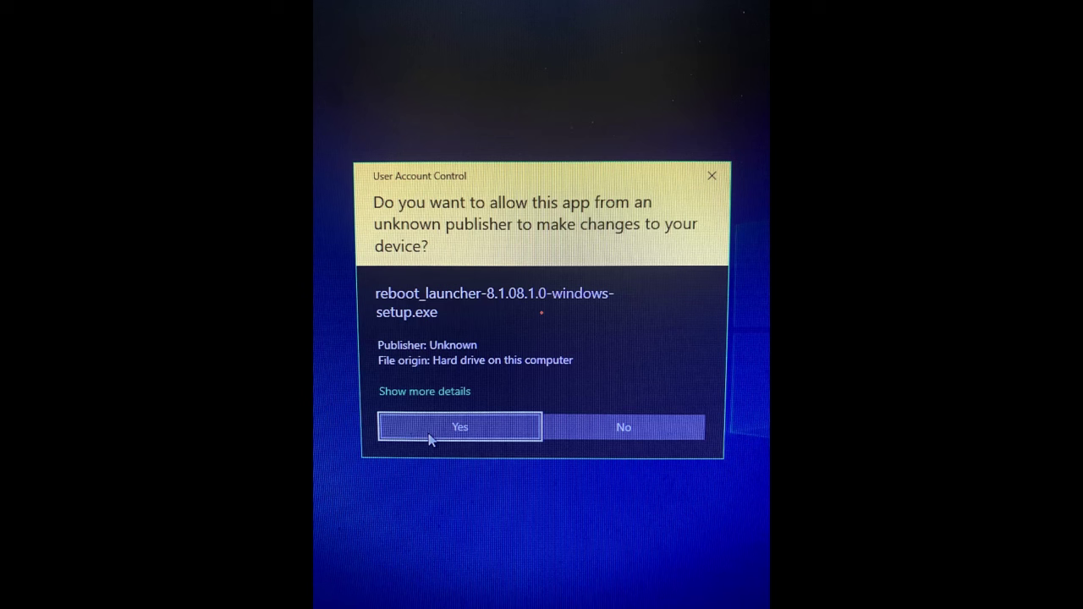
{"action": "left_click", "coordinate": [428, 437]}
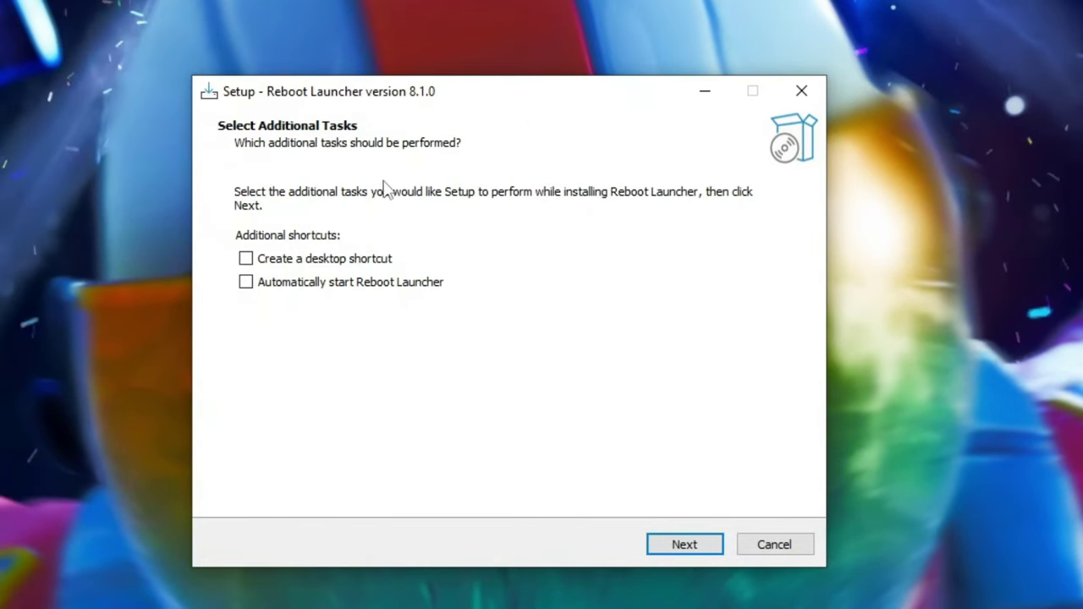
{"action": "left_click", "coordinate": [259, 259]}
{"action": "key", "text": "Return"}
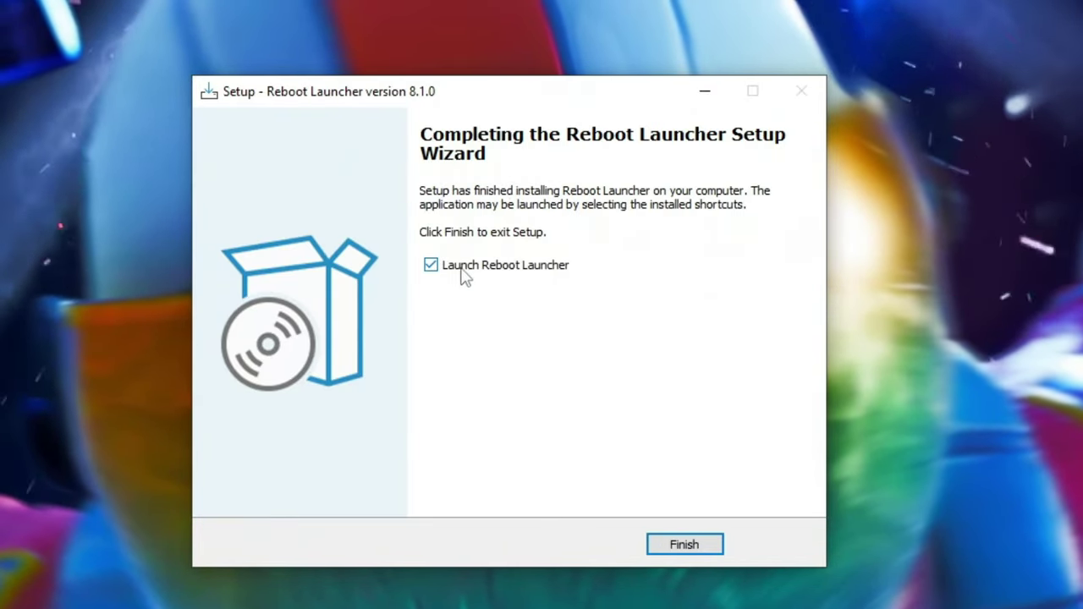
{"action": "left_click", "coordinate": [432, 267]}
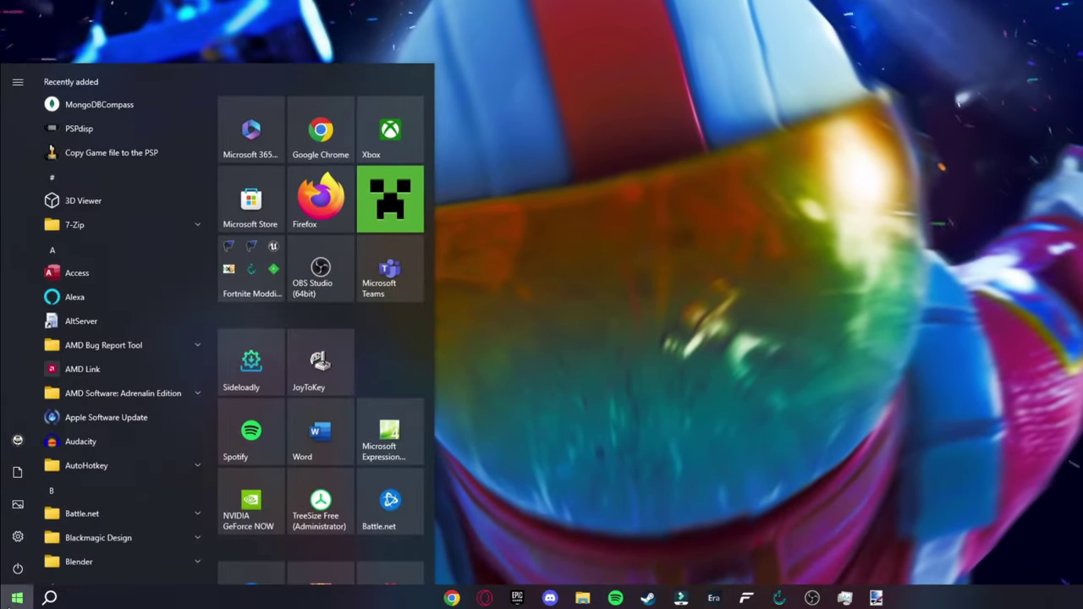
Set the Reboot Launcher shortcut's advanced properties to Run as administrator and apply
{"action": "type", "text": "reboot launcher"}
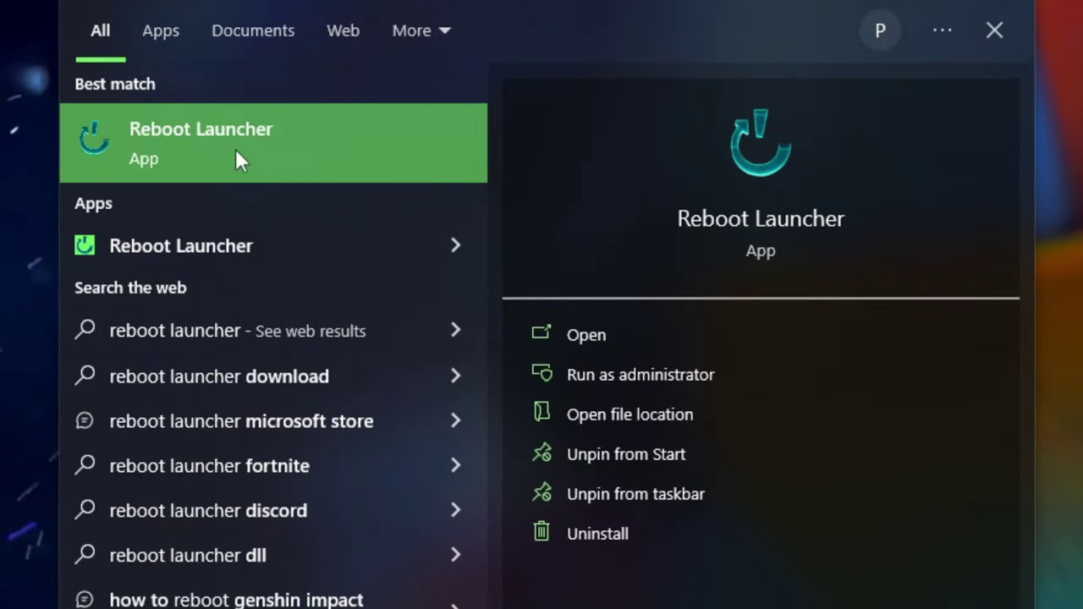
{"action": "right_click", "coordinate": [296, 144]}
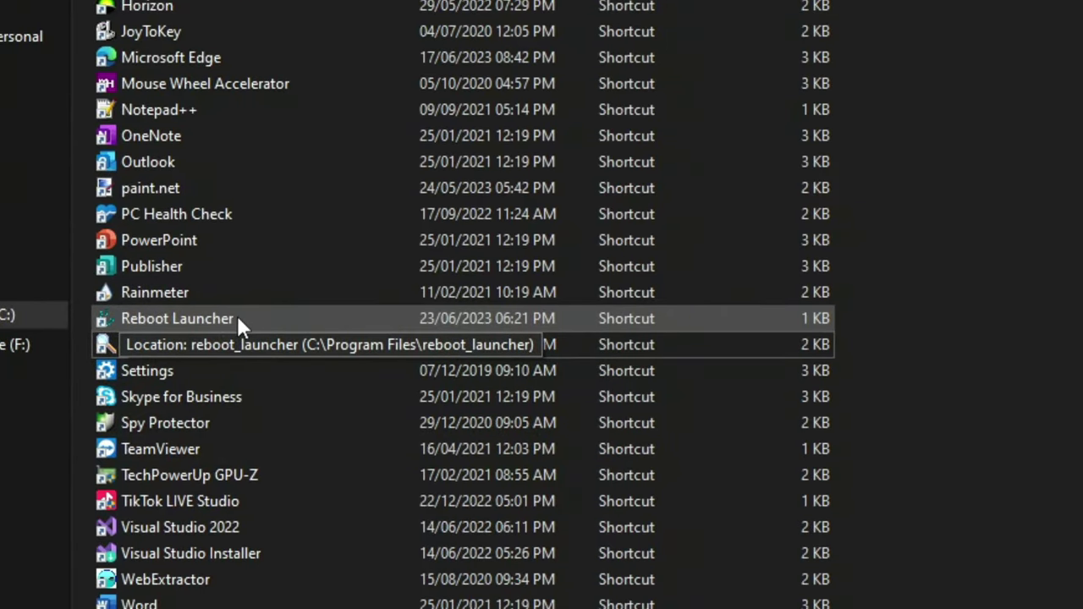
{"action": "left_click", "coordinate": [237, 317]}
{"action": "right_click", "coordinate": [239, 318]}
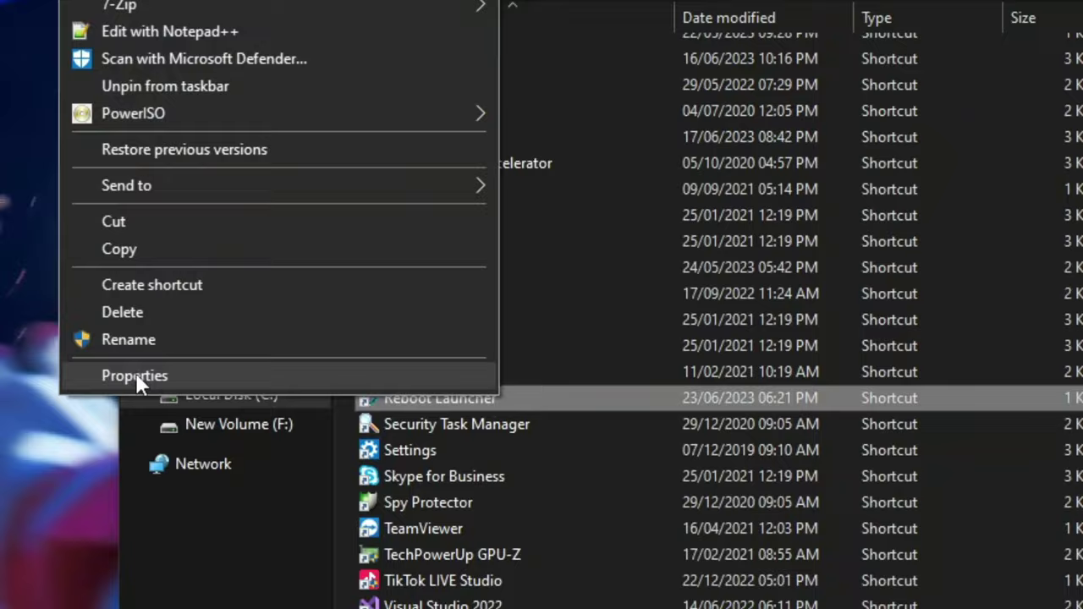
{"action": "left_click", "coordinate": [136, 375]}
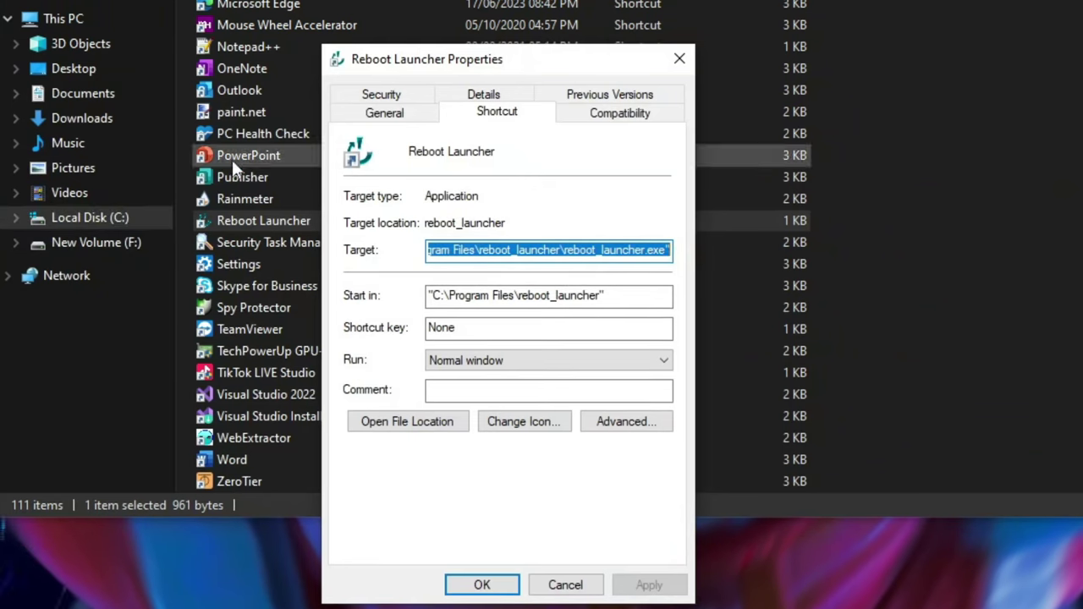
{"action": "left_click", "coordinate": [618, 425]}
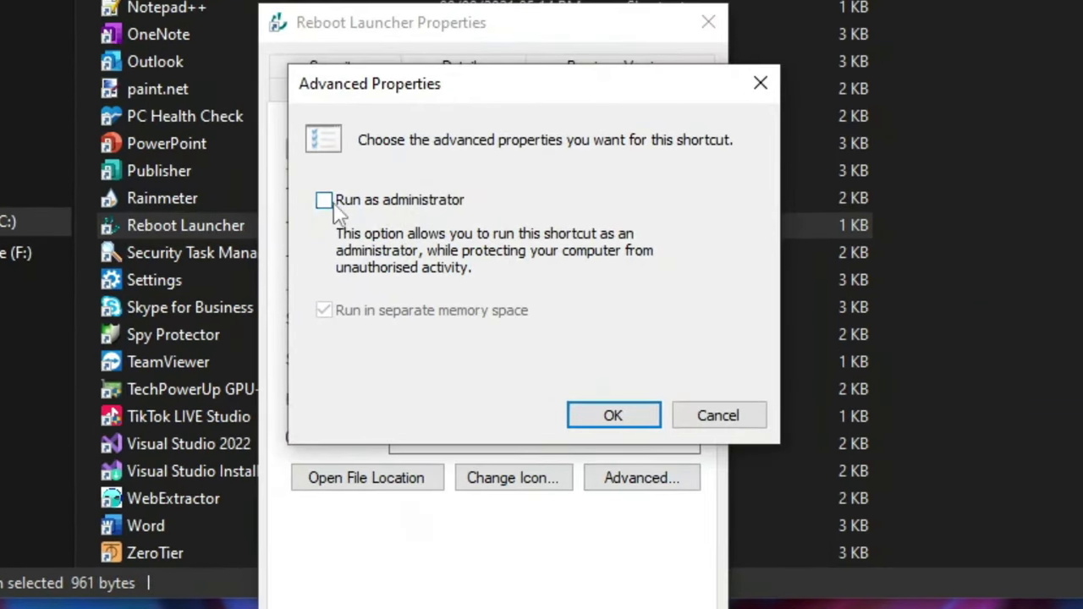
{"action": "left_click", "coordinate": [418, 204]}
{"action": "left_click", "coordinate": [612, 415]}
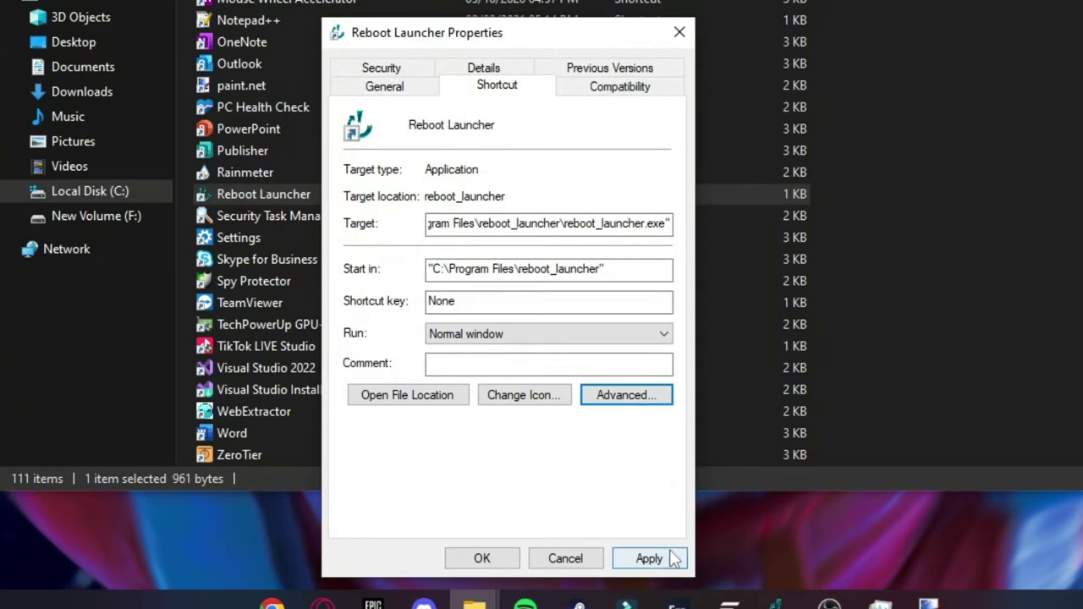
{"action": "left_click", "coordinate": [648, 558]}
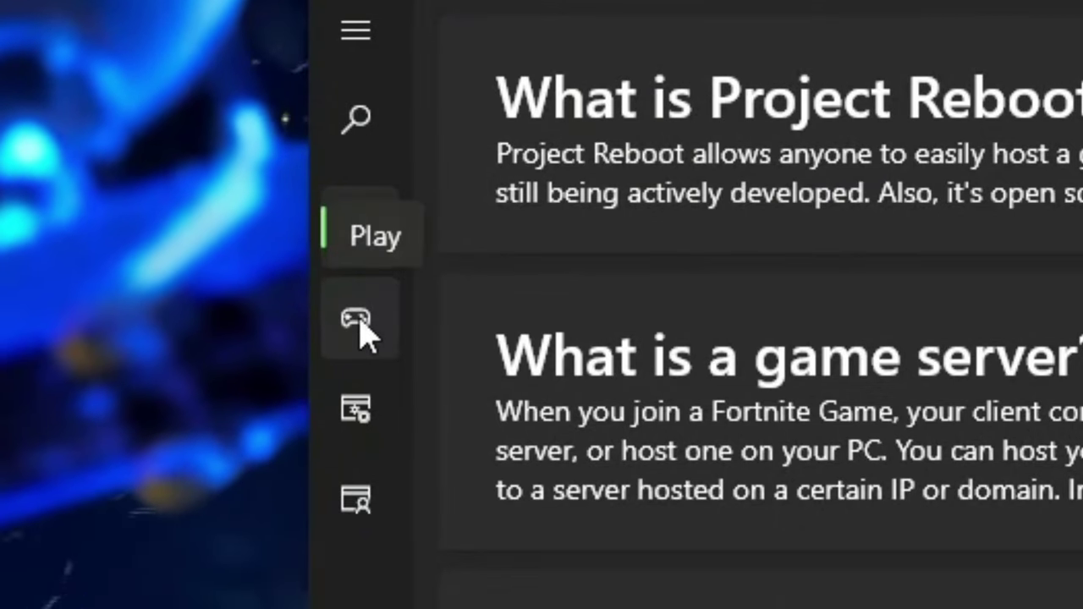
Enter the in-game username on the Play page, keeping matchmaking host 127.0.0.1, then check the server list
{"action": "left_click", "coordinate": [361, 313]}
{"action": "left_click", "coordinate": [917, 193]}
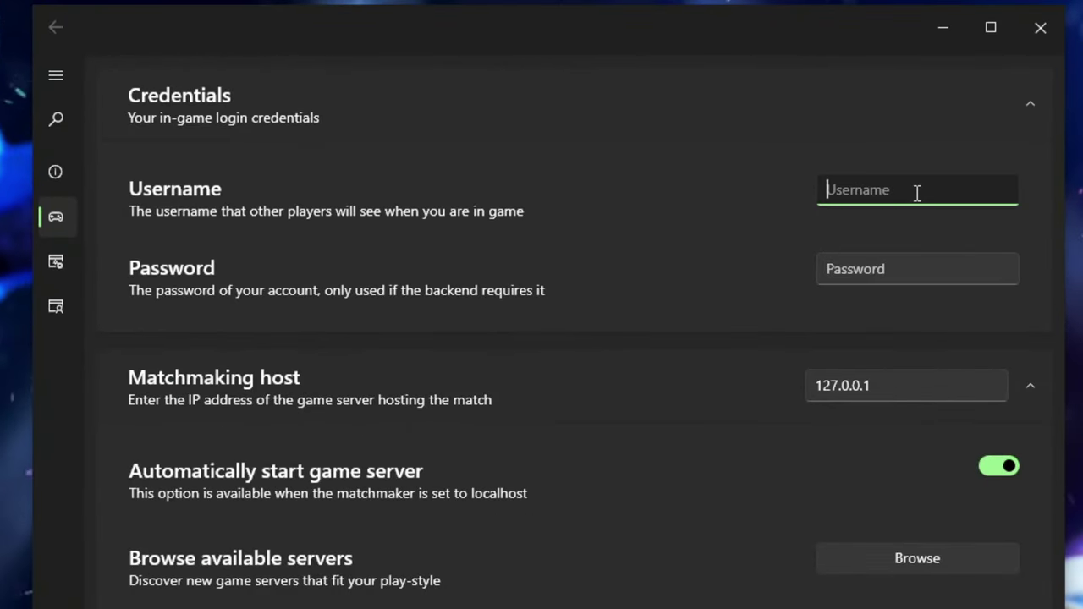
{"action": "type", "text": "Mineluke"}
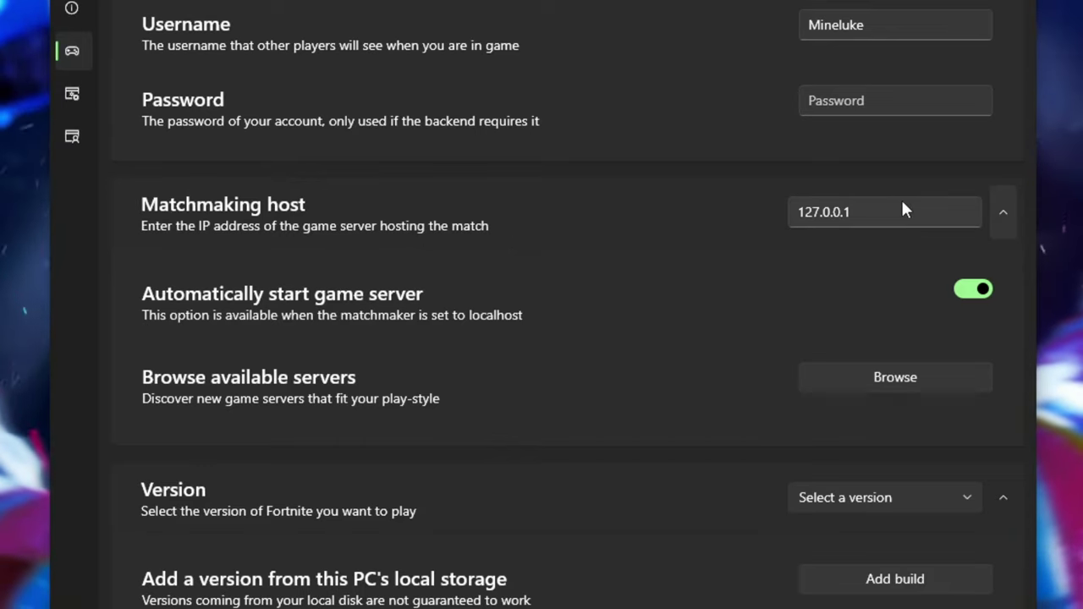
{"action": "left_click", "coordinate": [845, 211]}
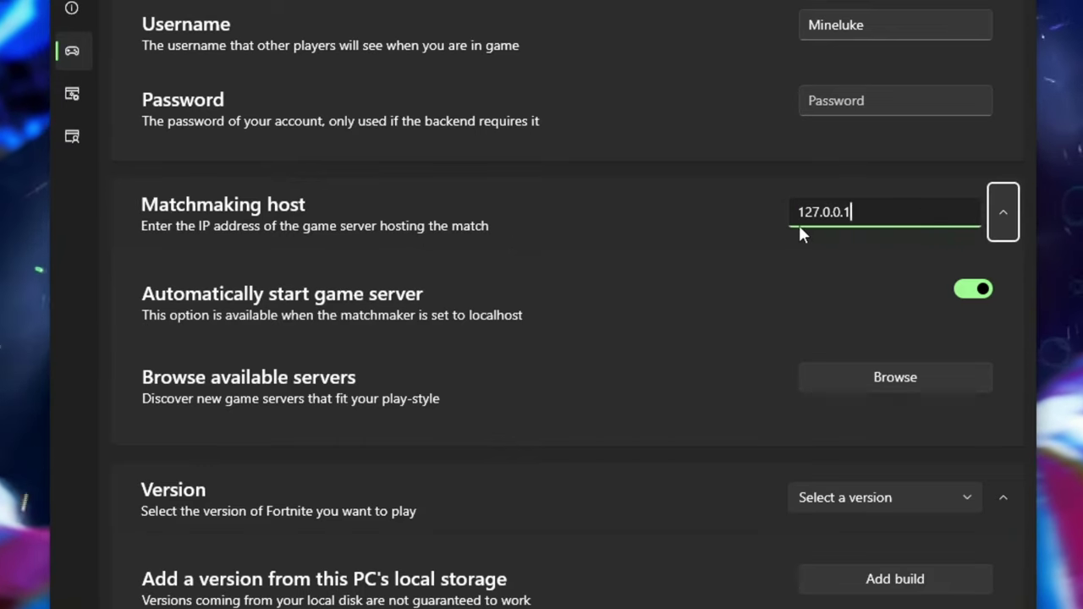
{"action": "left_click", "coordinate": [700, 185]}
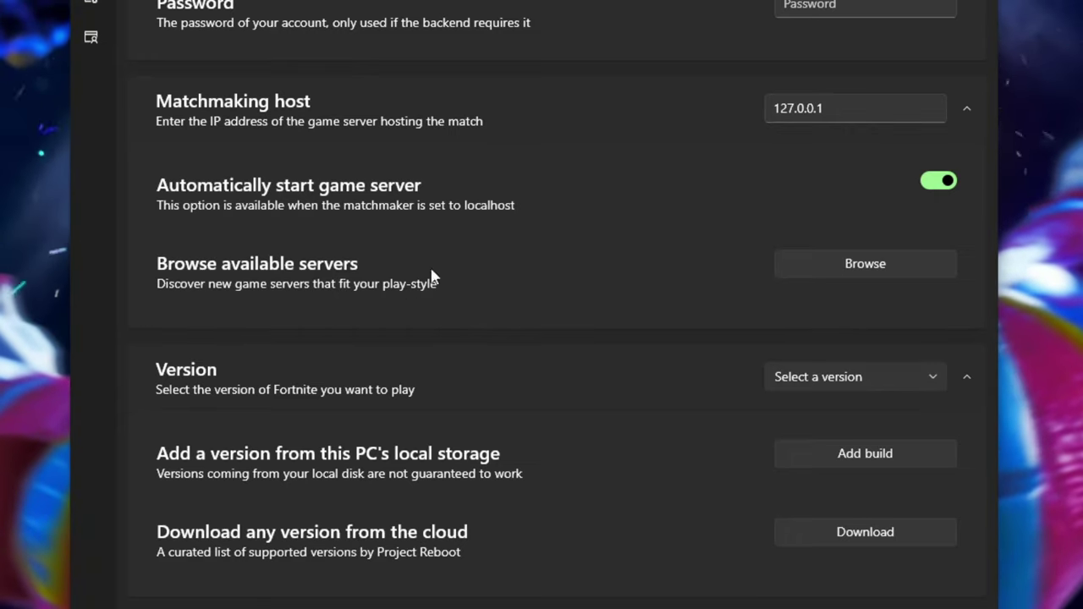
{"action": "left_click", "coordinate": [861, 269]}
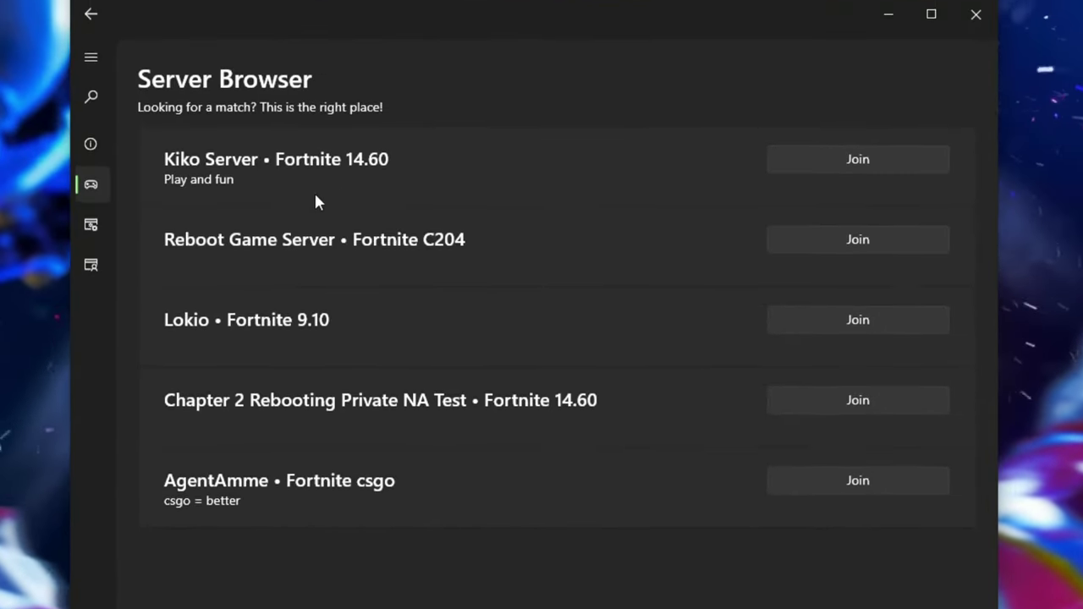
{"action": "left_click", "coordinate": [90, 19]}
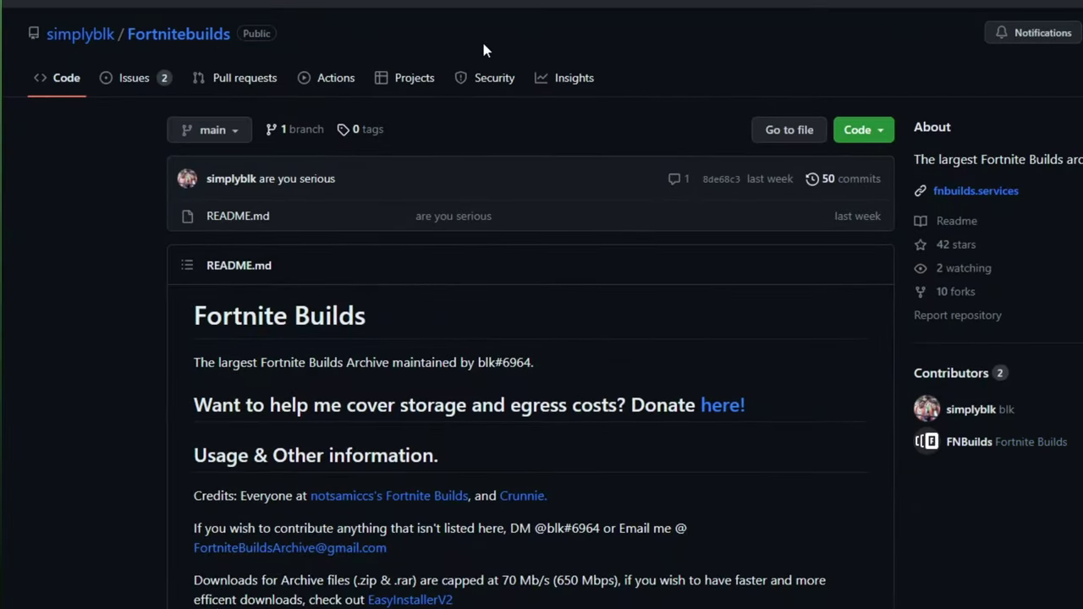
Scroll the Fortnitebuilds README down to the Season 12 builds table
{"action": "scroll", "coordinate": [751, 203], "scroll_direction": "down", "scroll_amount": 20}
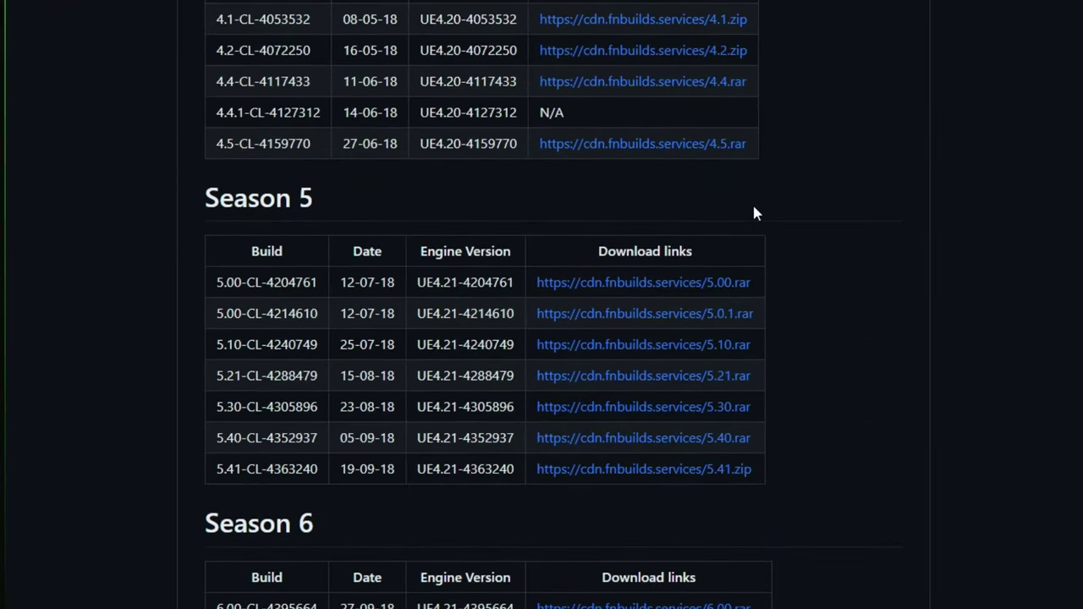
{"action": "scroll", "coordinate": [754, 207], "scroll_direction": "down", "scroll_amount": 20}
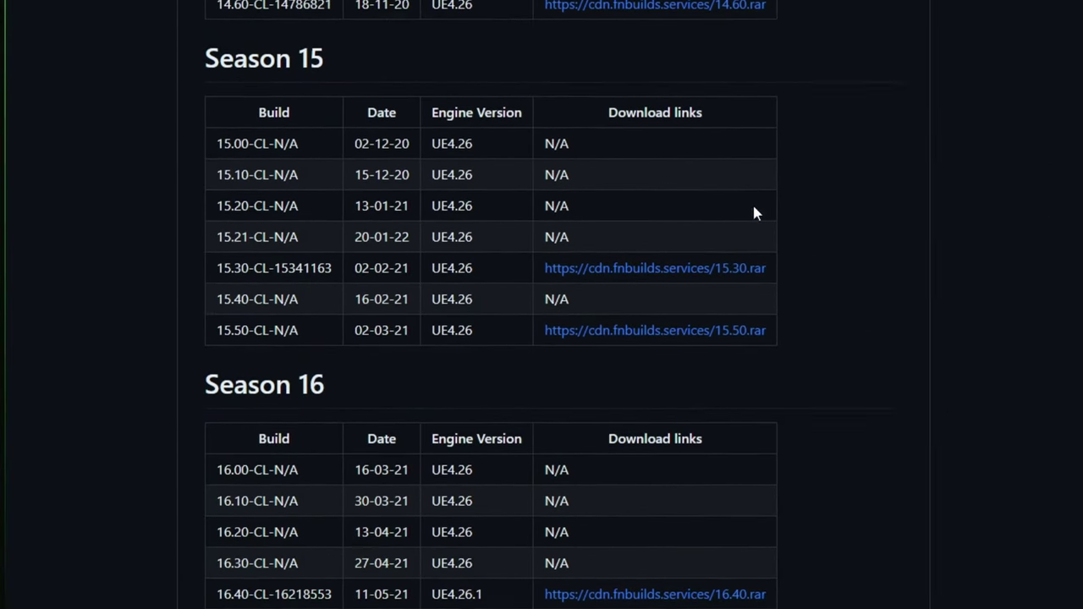
{"action": "scroll", "coordinate": [752, 202], "scroll_direction": "down", "scroll_amount": 10}
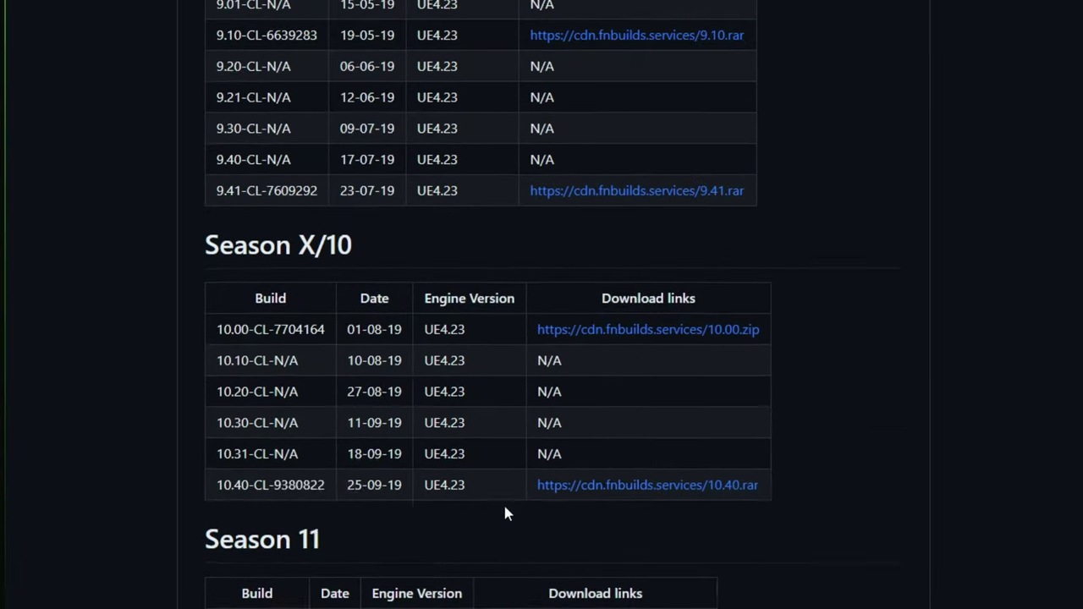
{"action": "scroll", "coordinate": [505, 507], "scroll_direction": "down", "scroll_amount": 10}
{"action": "scroll", "coordinate": [359, 335], "scroll_direction": "up", "scroll_amount": 5}
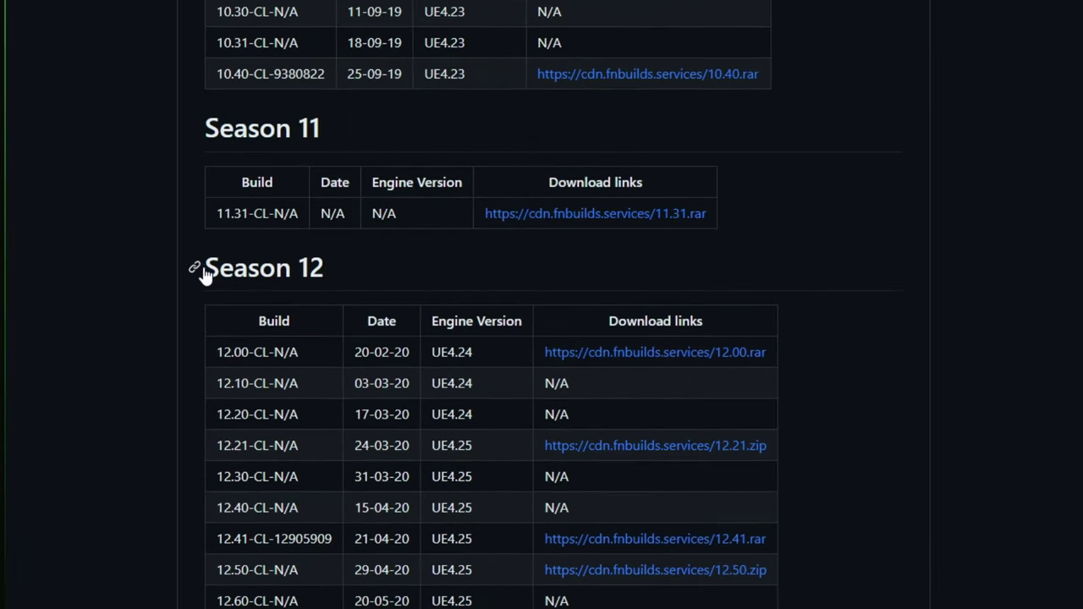
{"action": "left_click_drag", "start_coordinate": [219, 267], "coordinate": [347, 269]}
{"action": "left_click", "coordinate": [347, 269]}
{"action": "scroll", "coordinate": [347, 269], "scroll_direction": "down", "scroll_amount": 3}
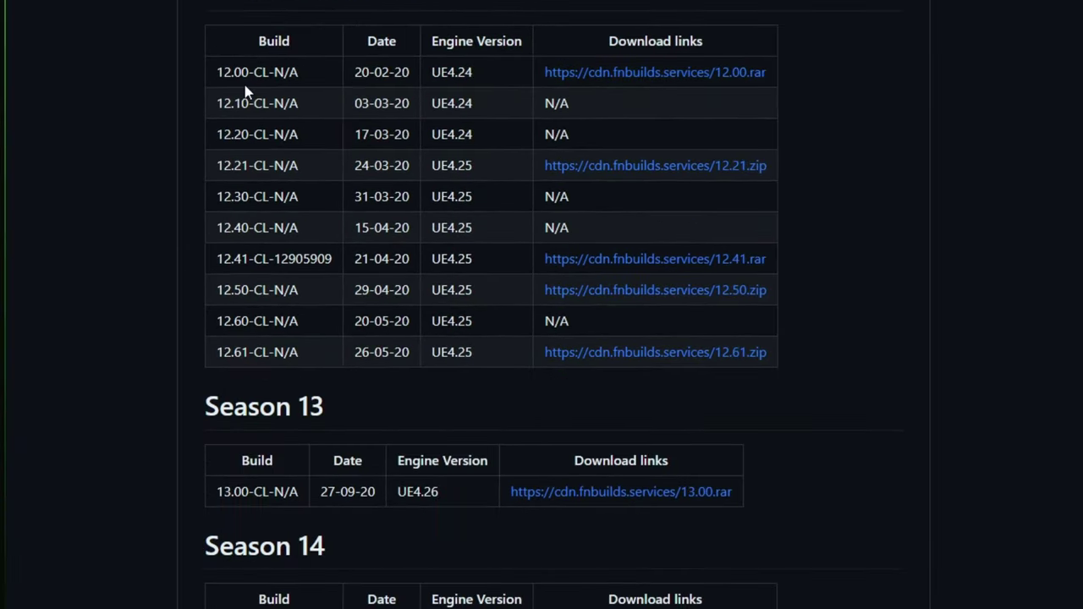
{"action": "left_click_drag", "start_coordinate": [218, 258], "coordinate": [324, 258]}
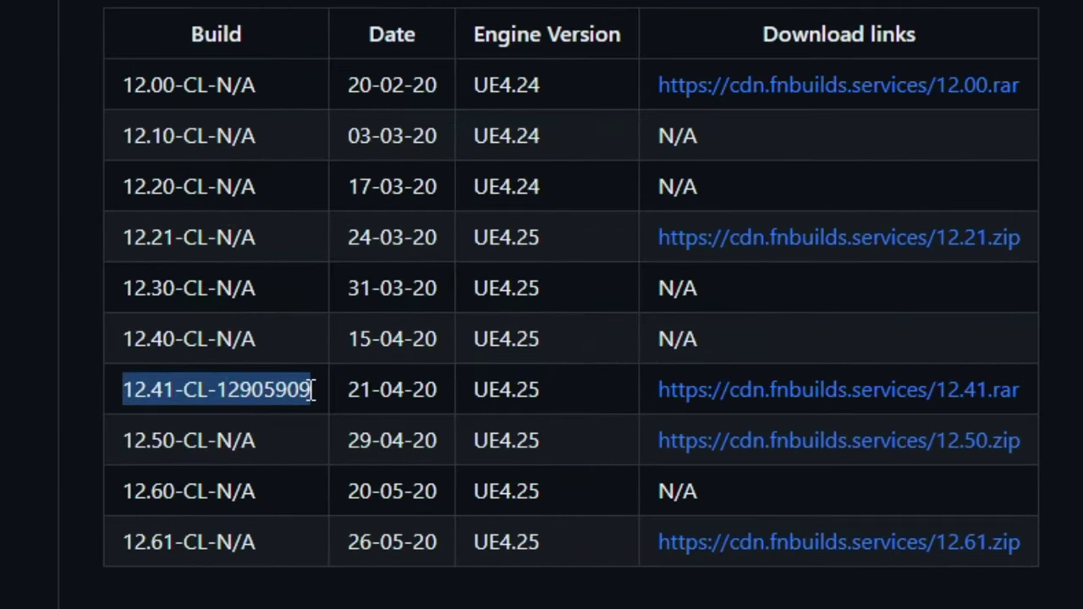
{"action": "left_click", "coordinate": [312, 390]}
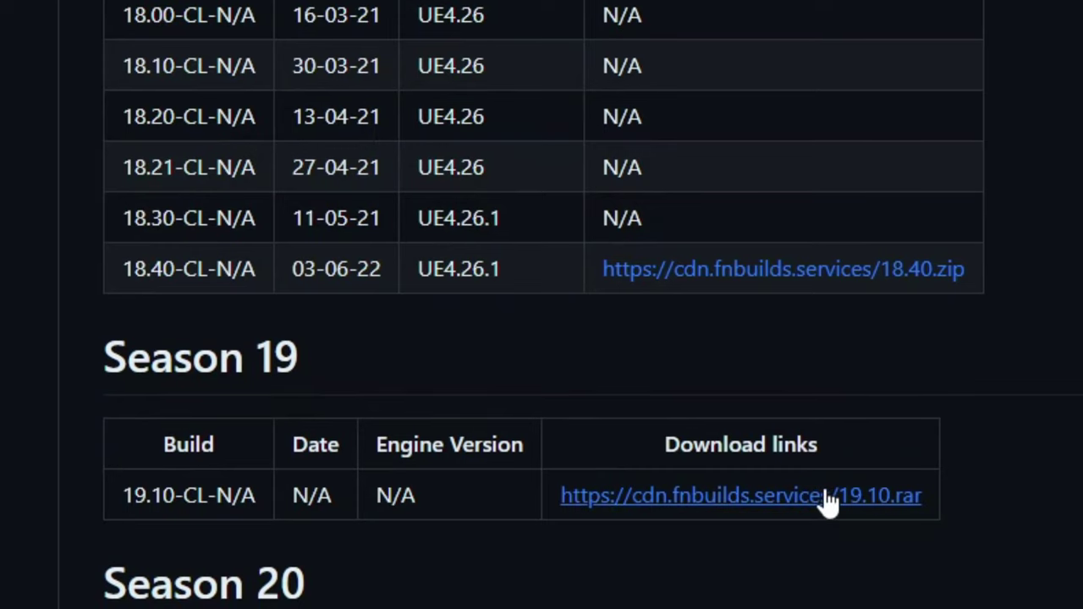
Find the 12.41-CL-12905909 row and download its 12.41.rar archive
{"action": "scroll", "coordinate": [148, 354], "scroll_direction": "down", "scroll_amount": 3}
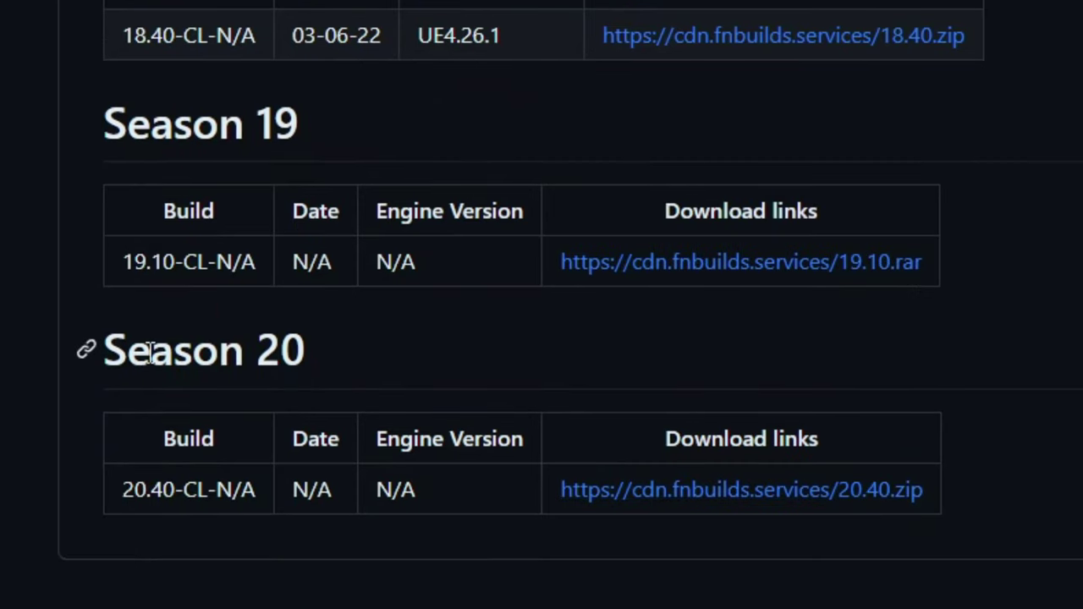
{"action": "left_click_drag", "start_coordinate": [113, 351], "coordinate": [365, 351]}
{"action": "left_click", "coordinate": [364, 351]}
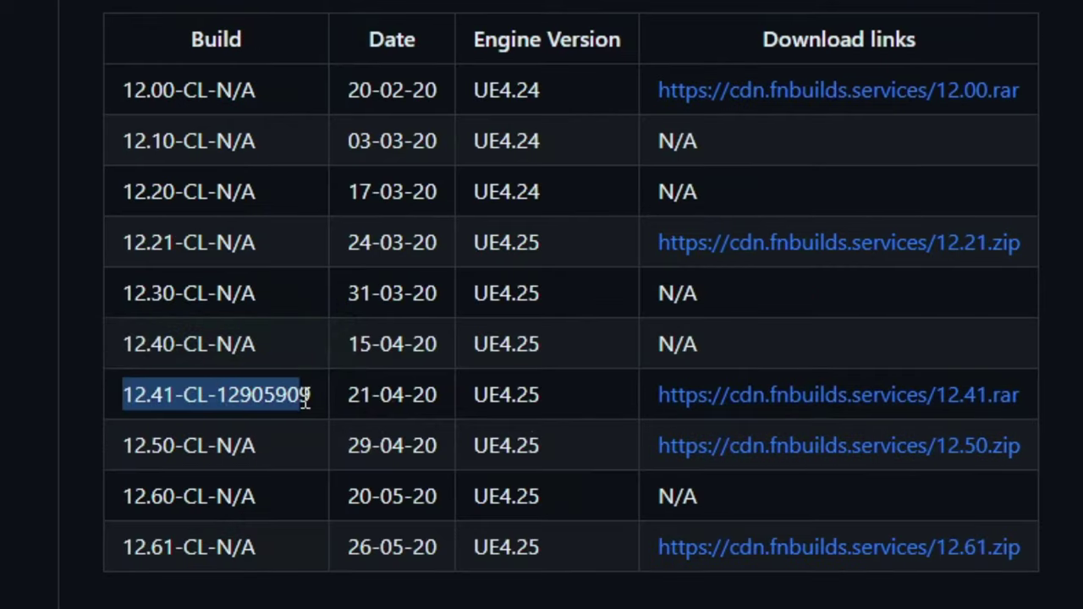
{"action": "left_click_drag", "start_coordinate": [307, 398], "coordinate": [329, 396]}
{"action": "left_click", "coordinate": [329, 396]}
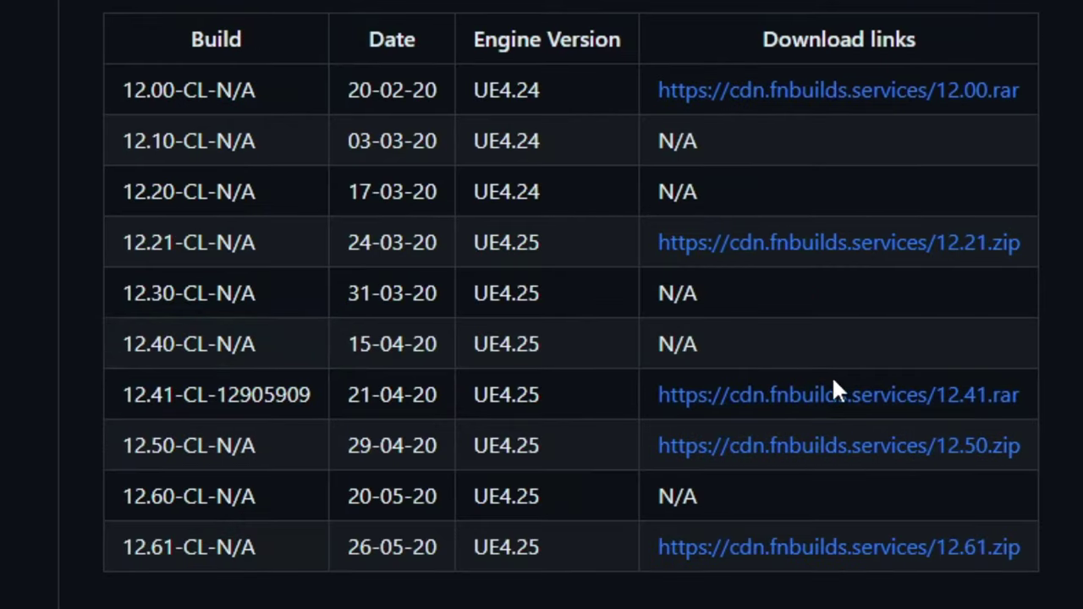
{"action": "left_click", "coordinate": [921, 398]}
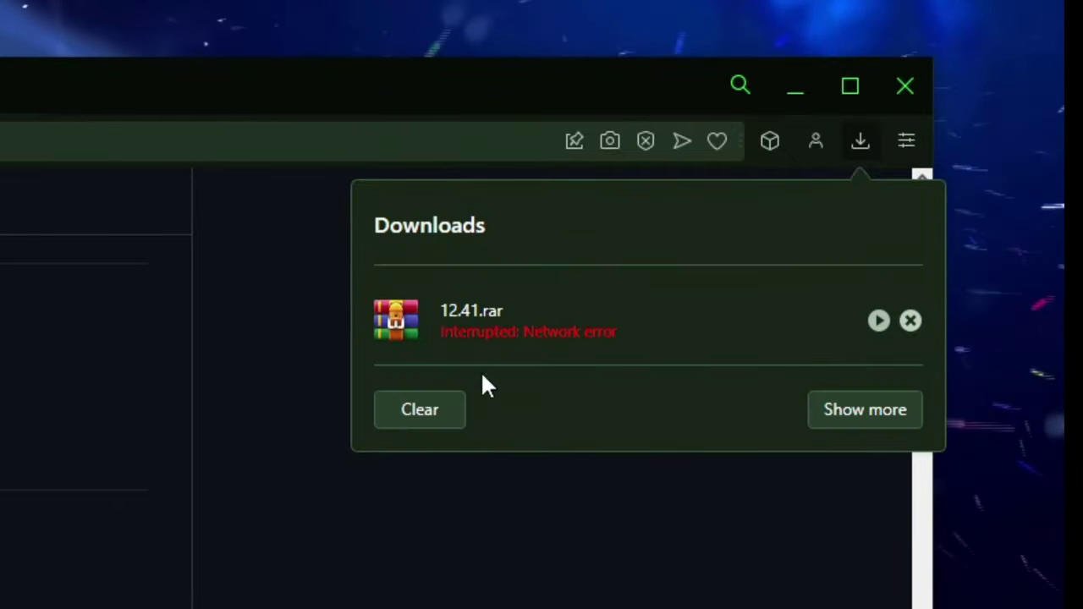
Resume the 12.41.rar download and save winrar-x64-622.exe into the Reboot V3 folder
{"action": "left_click", "coordinate": [879, 320]}
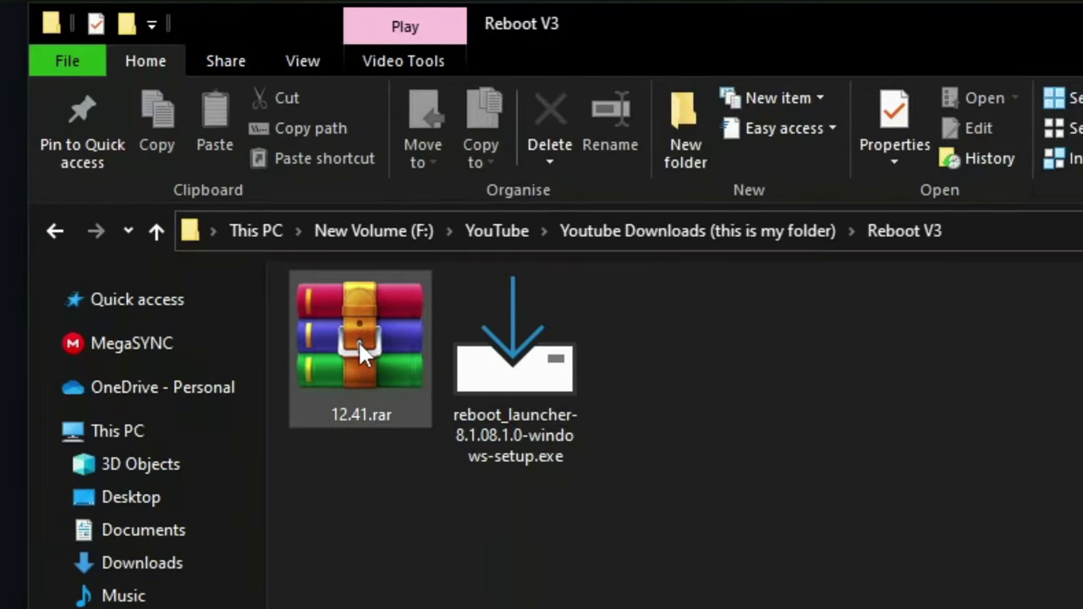
{"action": "mouse_move", "coordinate": [358, 342]}
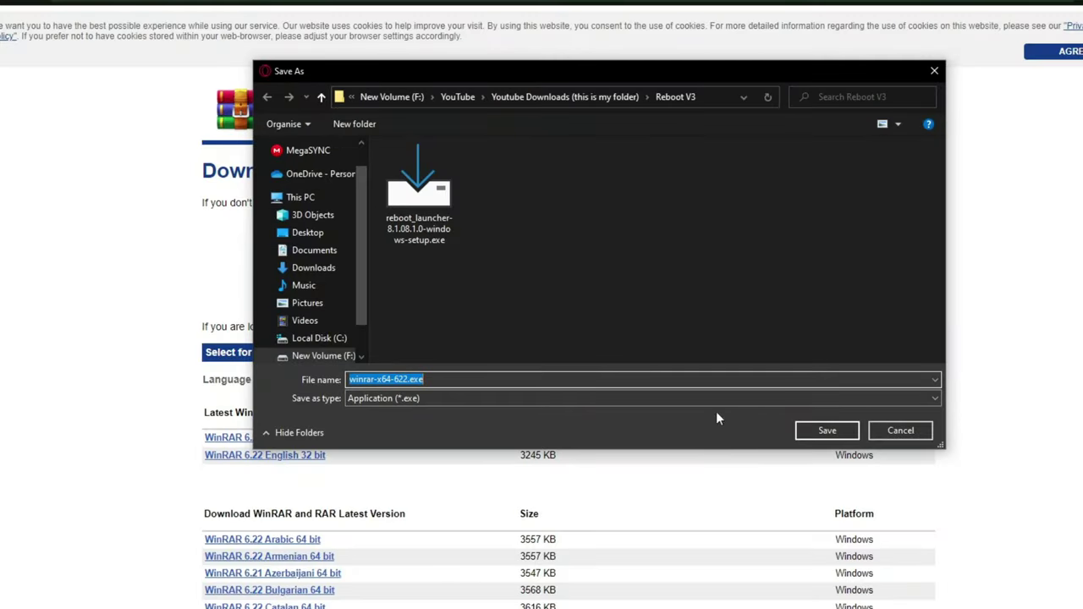
{"action": "left_click", "coordinate": [829, 430]}
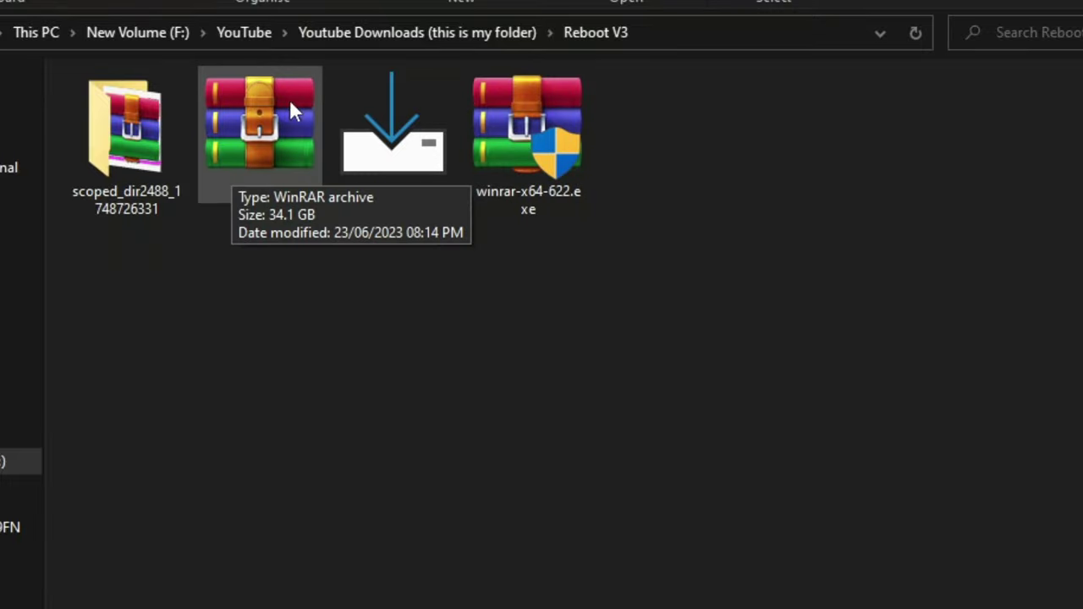
Extract 12.41.rar into a 12.41 folder and check its contents
{"action": "right_click", "coordinate": [263, 116]}
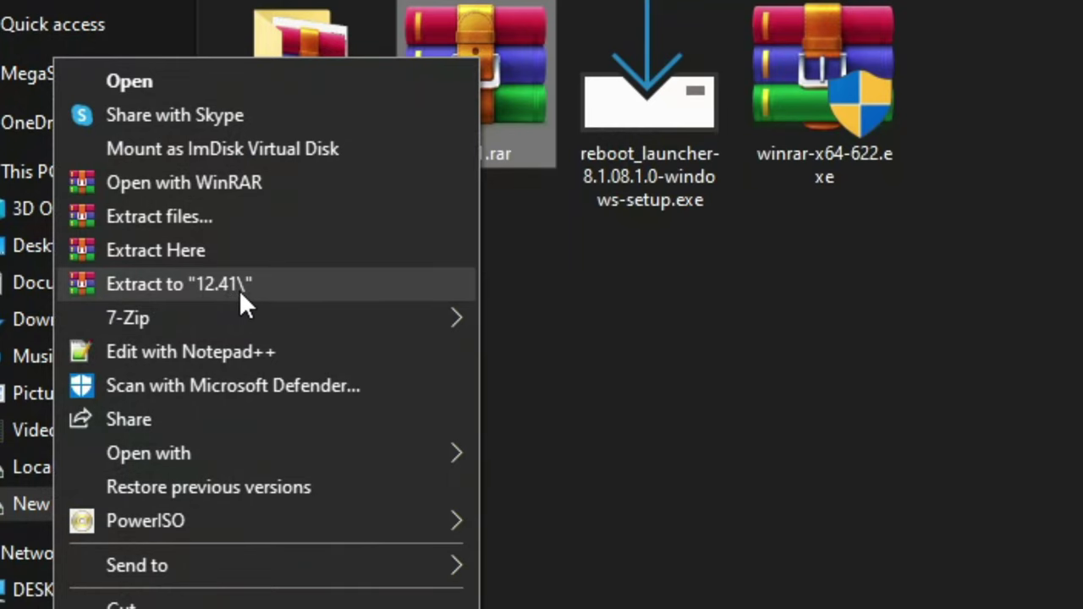
{"action": "left_click", "coordinate": [239, 289]}
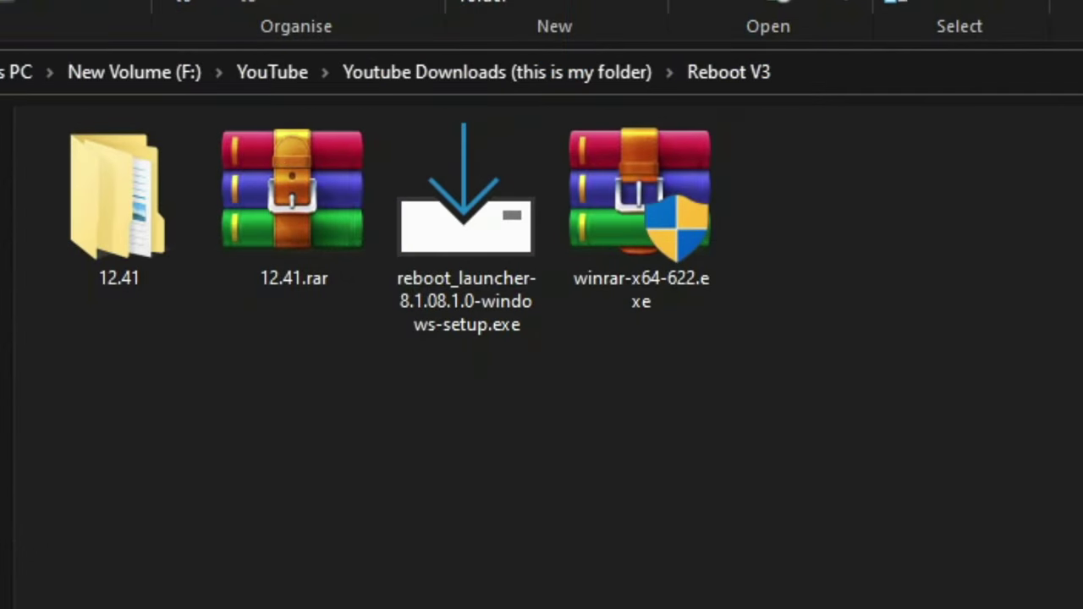
{"action": "double_click", "coordinate": [159, 200]}
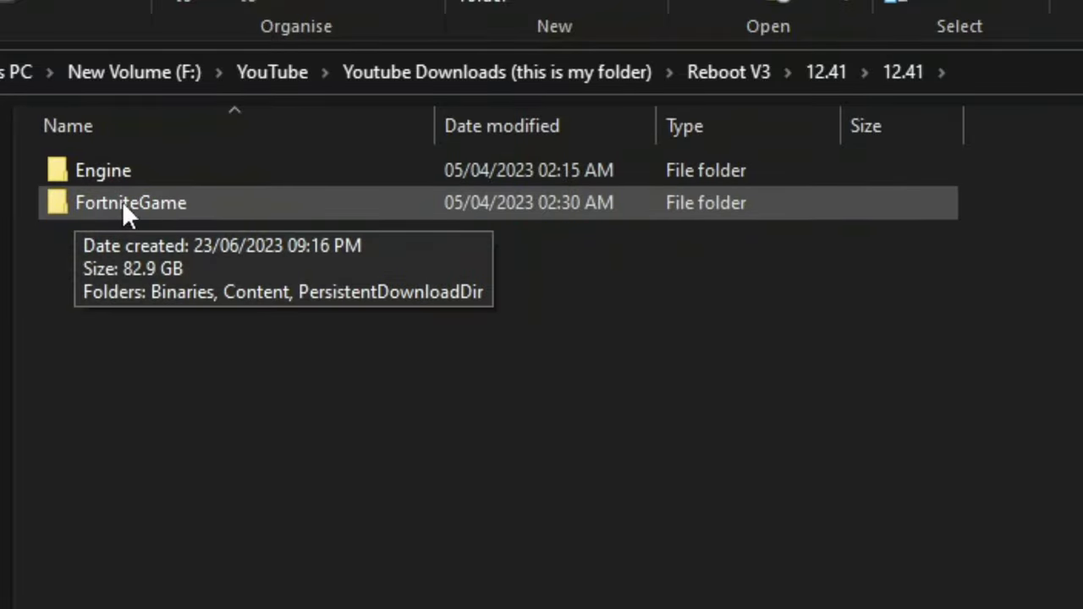
Delete 12.41.rar and both installers, then erase them from the Recycle Bin
{"action": "key", "text": "alt+Up"}
{"action": "key", "text": "alt+Up"}
{"action": "left_click_drag", "start_coordinate": [973, 338], "coordinate": [350, 196]}
{"action": "key", "text": "Delete"}
{"action": "left_click", "coordinate": [1, 71]}
{"action": "left_click", "coordinate": [19, 386]}
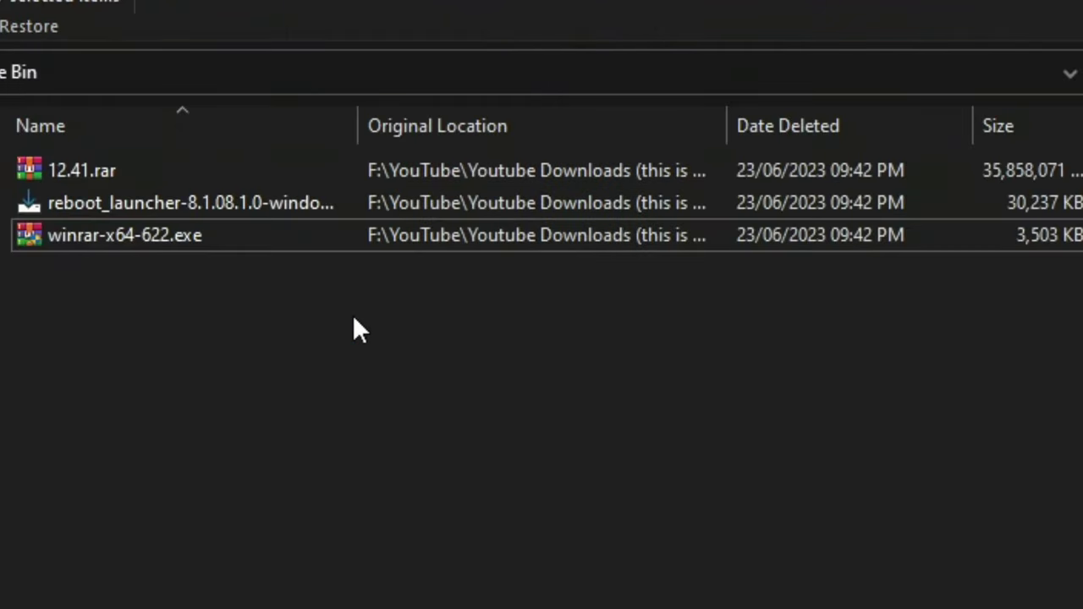
{"action": "left_click_drag", "start_coordinate": [335, 324], "coordinate": [293, 57]}
{"action": "key", "text": "Delete"}
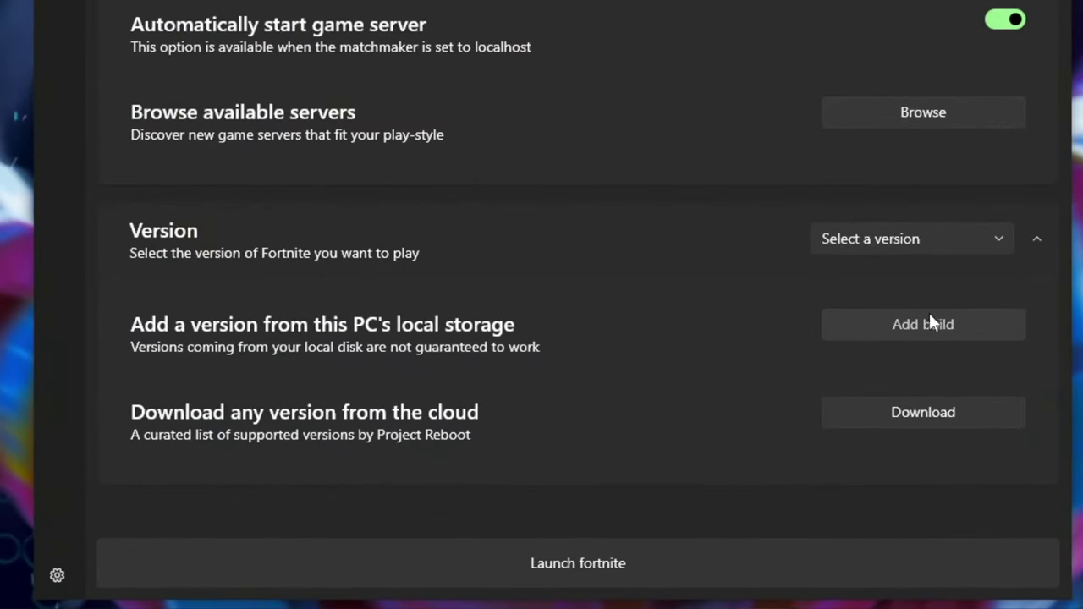
Add local build 12.41 using Reboot V3\12.41\12.41 and launch Fortnite with it
{"action": "left_click", "coordinate": [927, 322]}
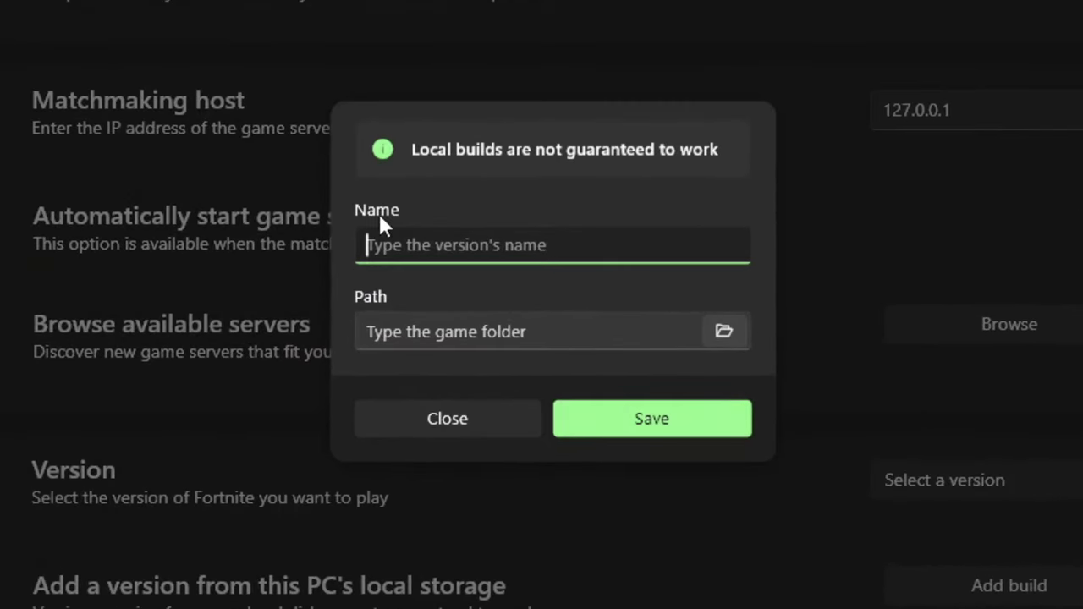
{"action": "type", "text": "12.41"}
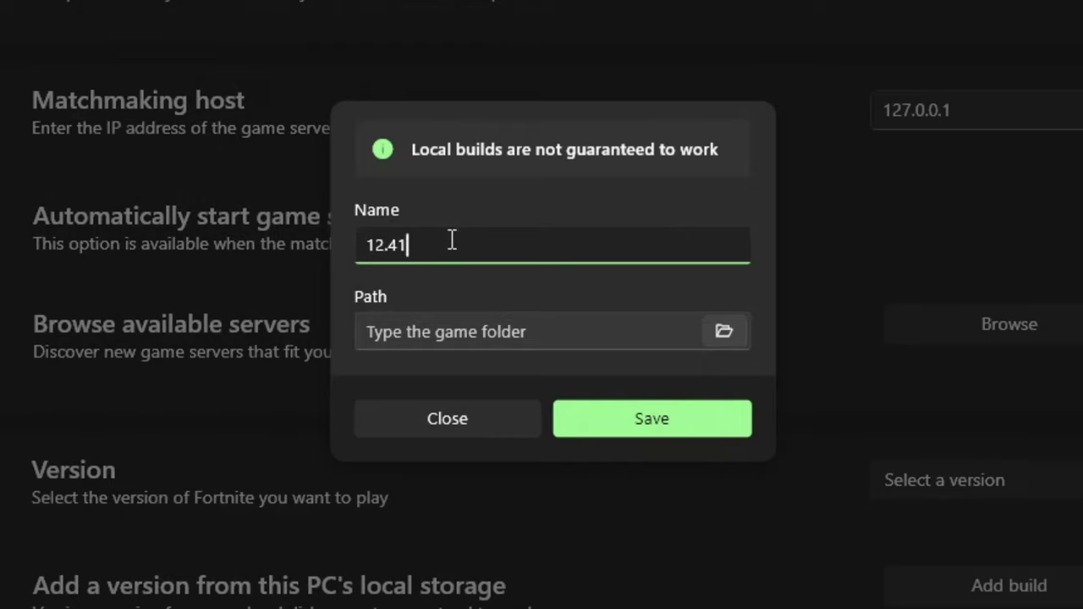
{"action": "left_click", "coordinate": [725, 331]}
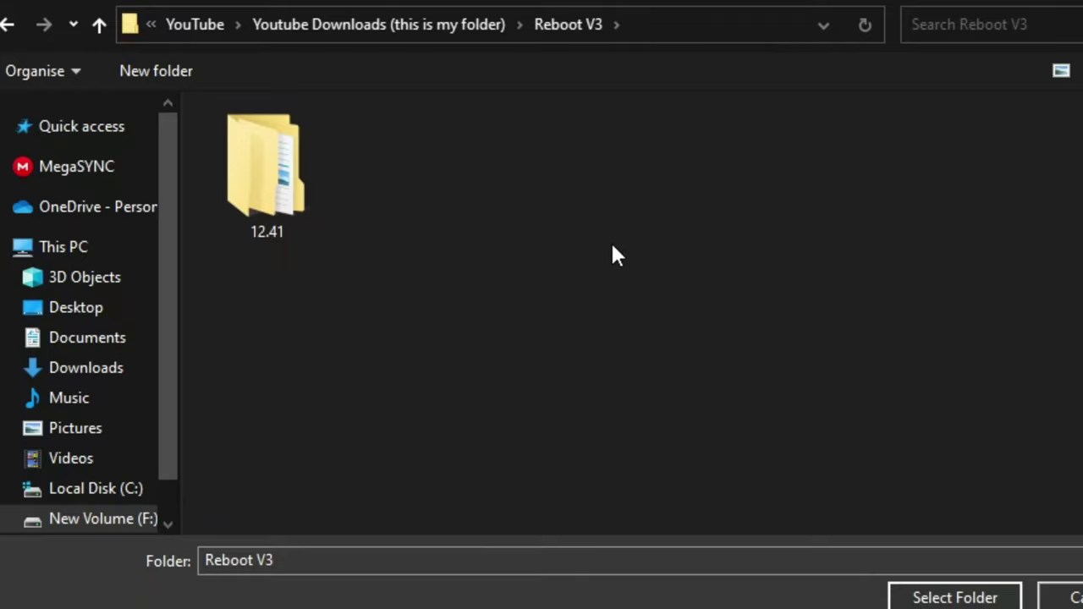
{"action": "double_click", "coordinate": [271, 198]}
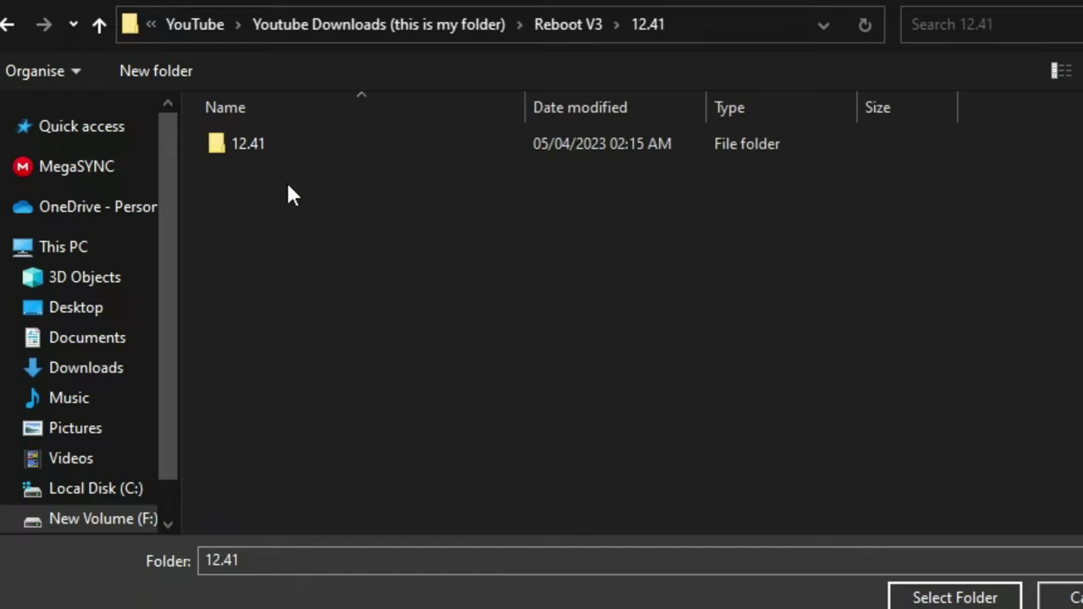
{"action": "double_click", "coordinate": [286, 151]}
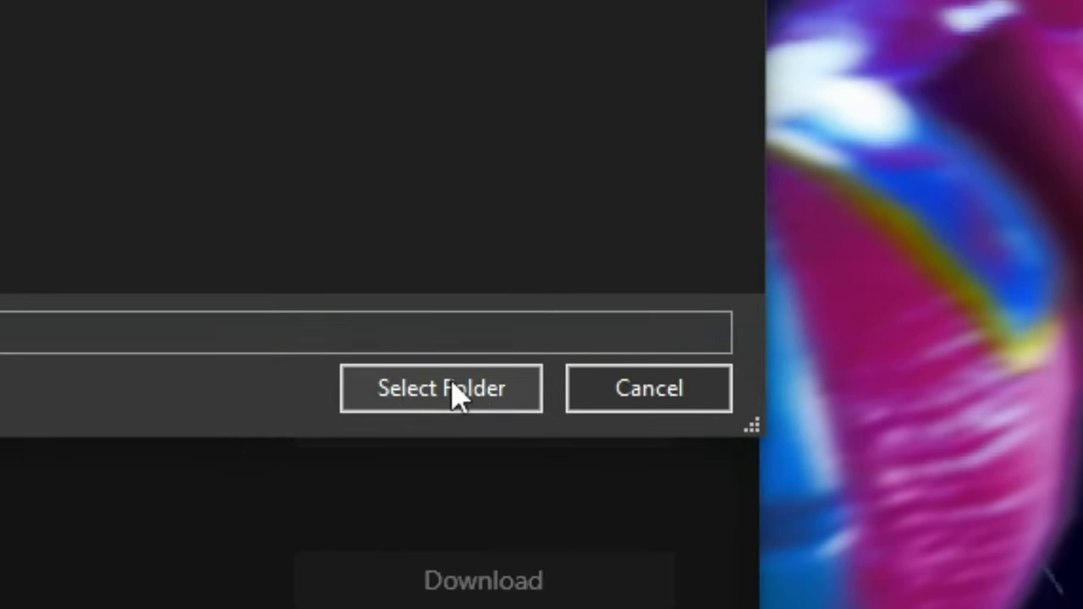
{"action": "left_click", "coordinate": [457, 392]}
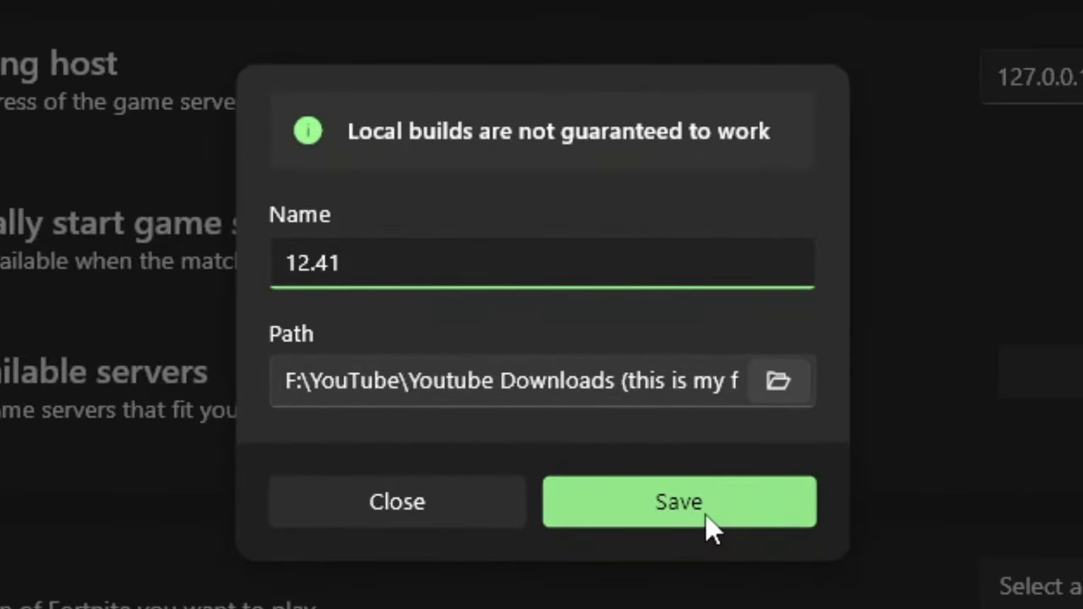
{"action": "left_click", "coordinate": [707, 512]}
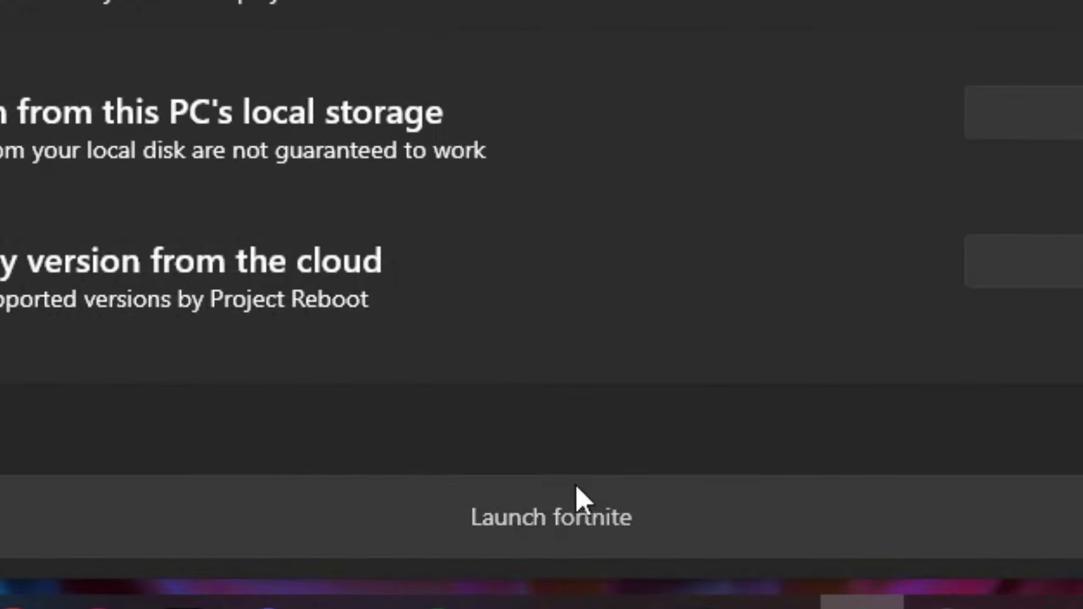
{"action": "left_click", "coordinate": [575, 500]}
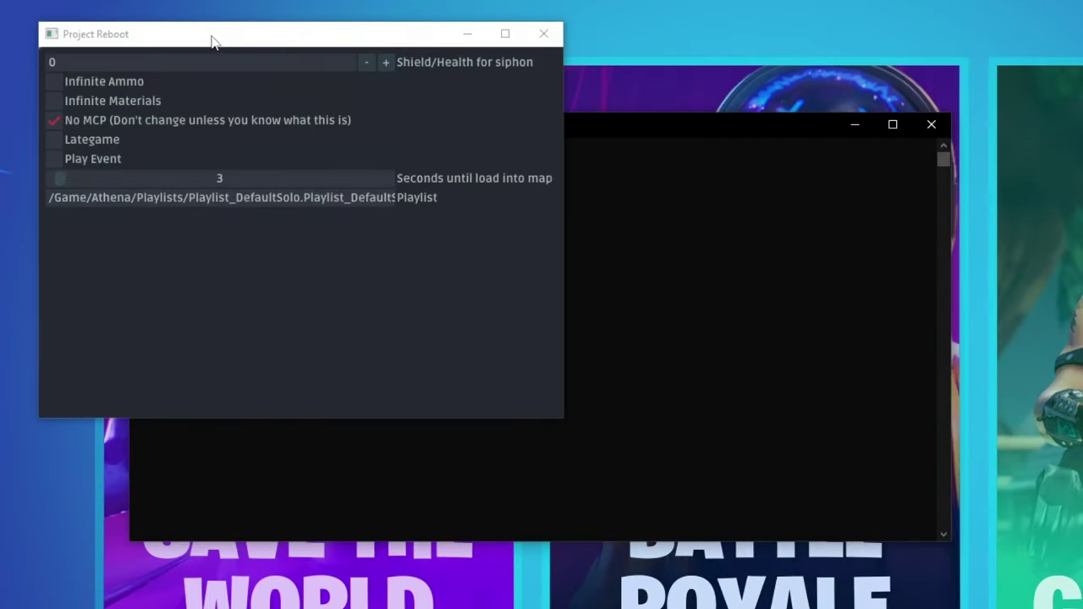
Set the load-into-map countdown to 59 seconds and enable Infinite Ammo and Infinite Materials
{"action": "left_click_drag", "start_coordinate": [211, 37], "coordinate": [518, 121]}
{"action": "left_click_drag", "start_coordinate": [488, 260], "coordinate": [560, 269]}
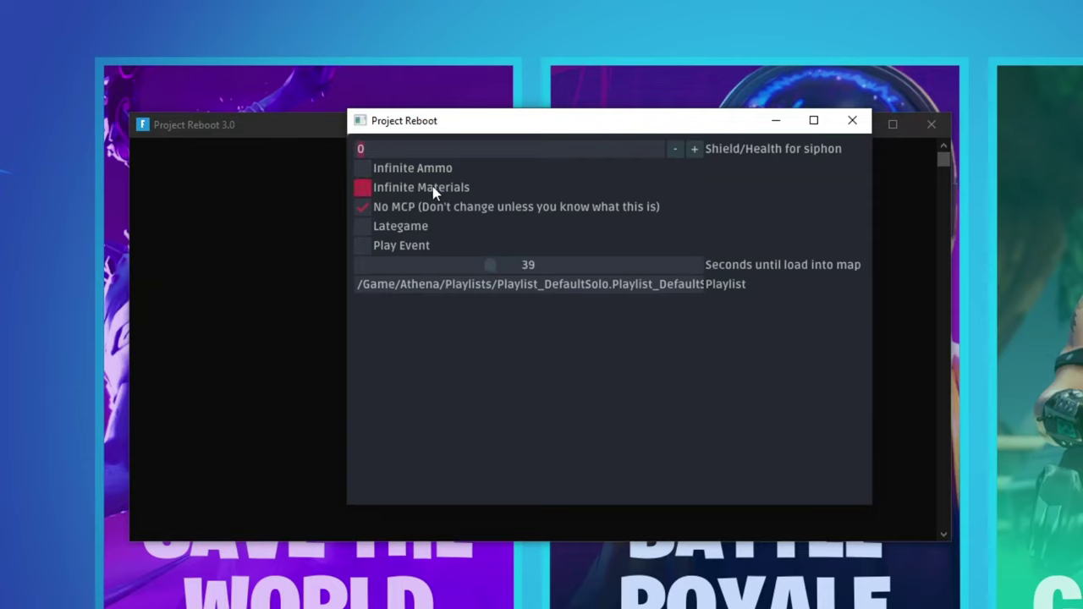
{"action": "left_click", "coordinate": [413, 172]}
{"action": "left_click", "coordinate": [412, 188]}
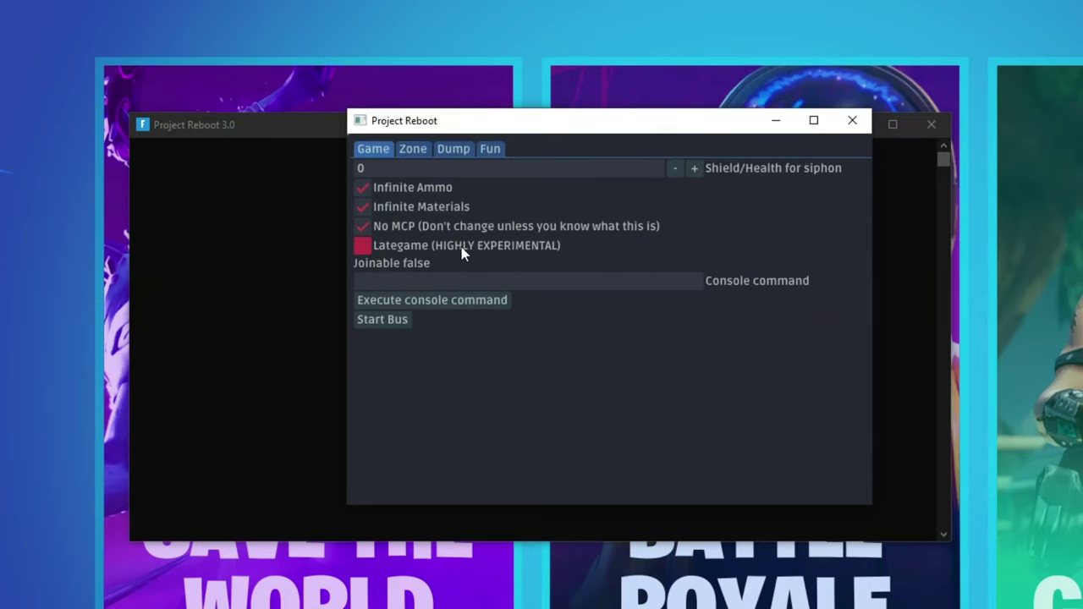
Browse the Zone, Dump and Fun tabs, dumping the skins list to Skins.txt
{"action": "left_click", "coordinate": [414, 149]}
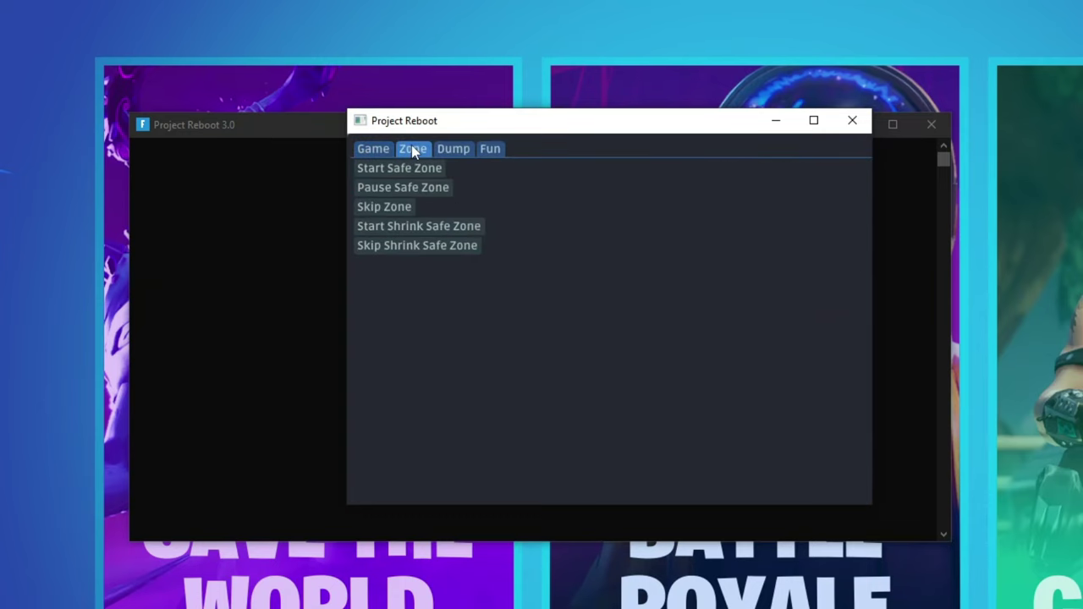
{"action": "left_click", "coordinate": [455, 150]}
{"action": "left_click", "coordinate": [490, 149]}
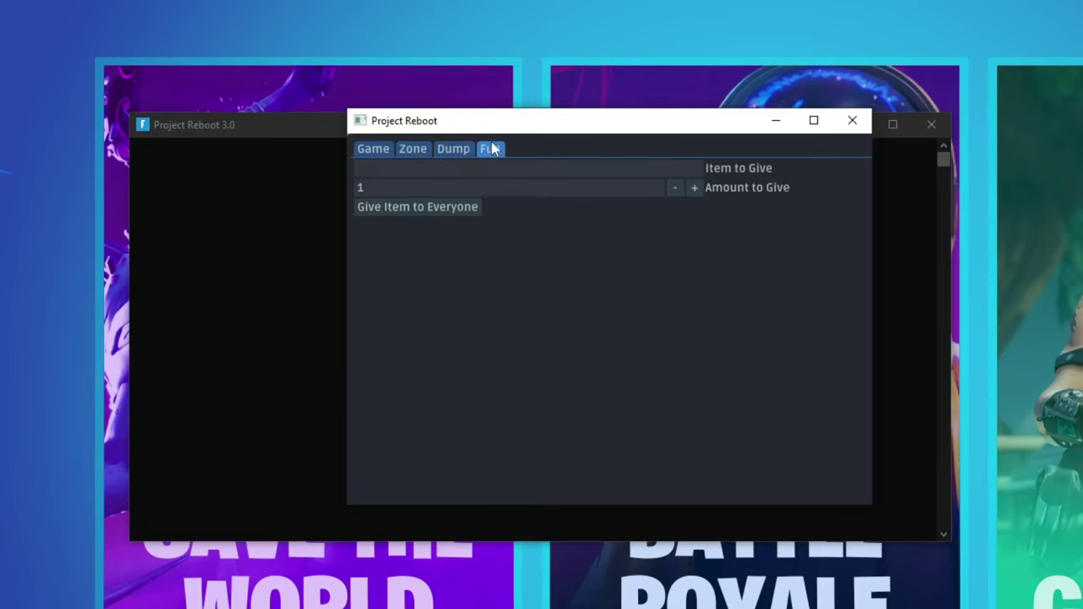
{"action": "left_click", "coordinate": [374, 151]}
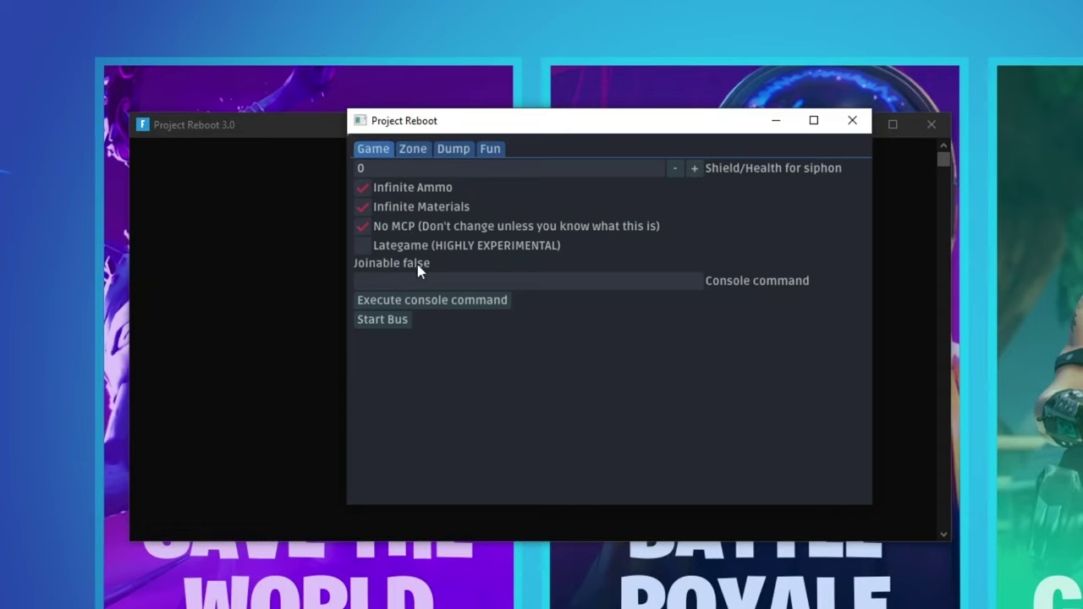
{"action": "left_click", "coordinate": [404, 148]}
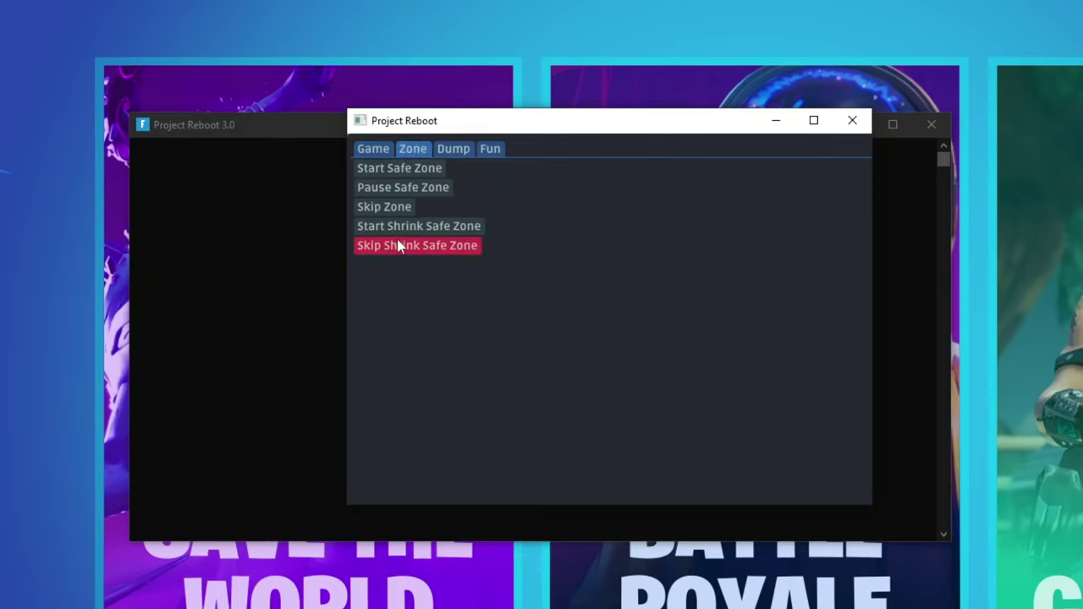
{"action": "left_click", "coordinate": [455, 152]}
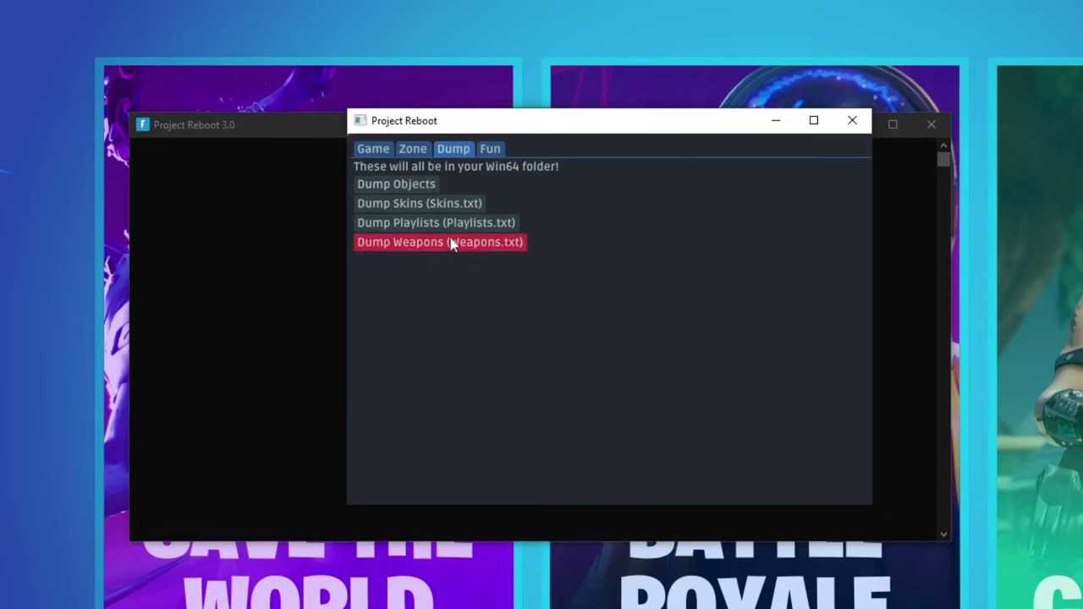
{"action": "left_click", "coordinate": [432, 206]}
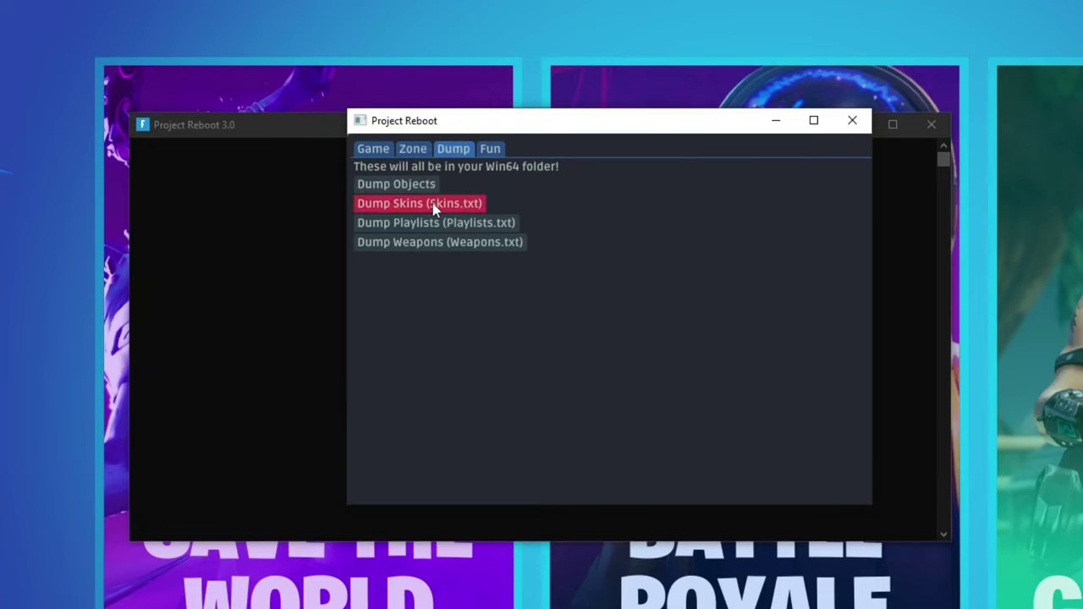
{"action": "left_click", "coordinate": [492, 148]}
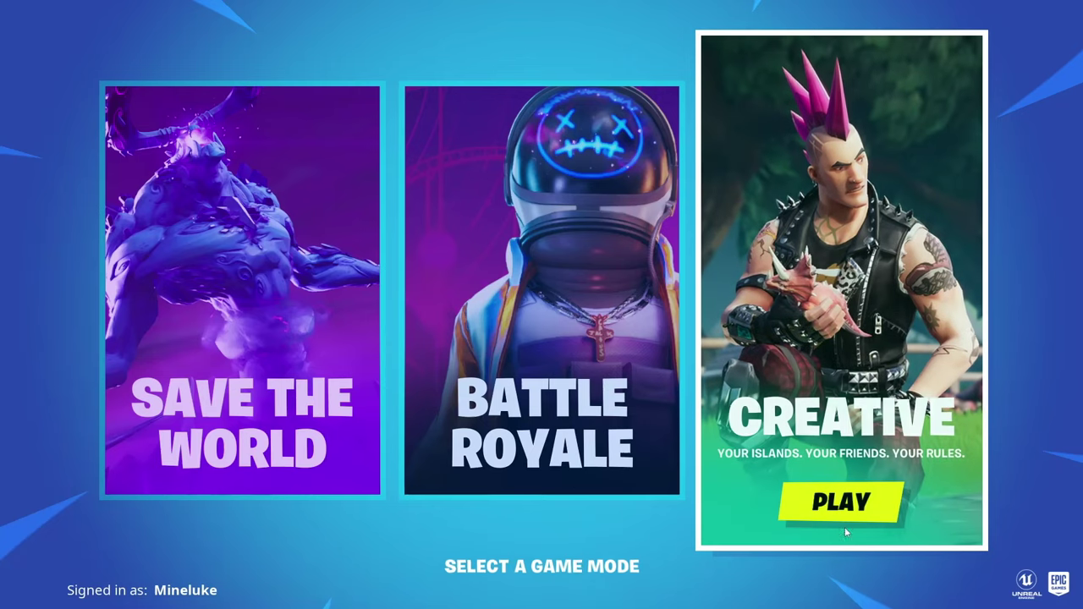
Enter Battle Royale mode, look over the locker loadout, then return to the play lobby
{"action": "mouse_move", "coordinate": [618, 537]}
{"action": "left_click", "coordinate": [562, 502]}
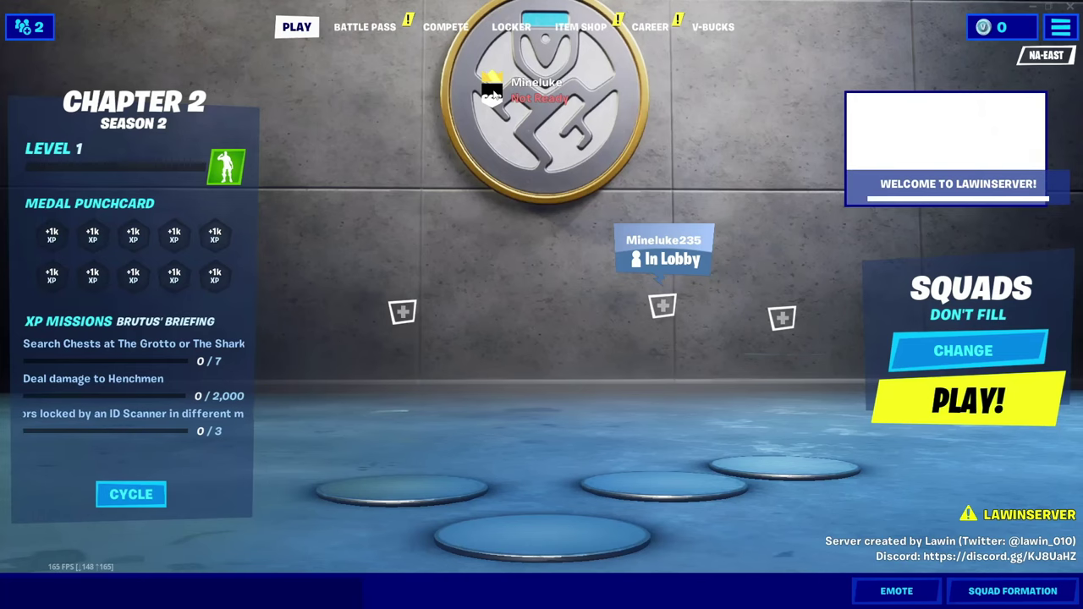
{"action": "left_click", "coordinate": [511, 26]}
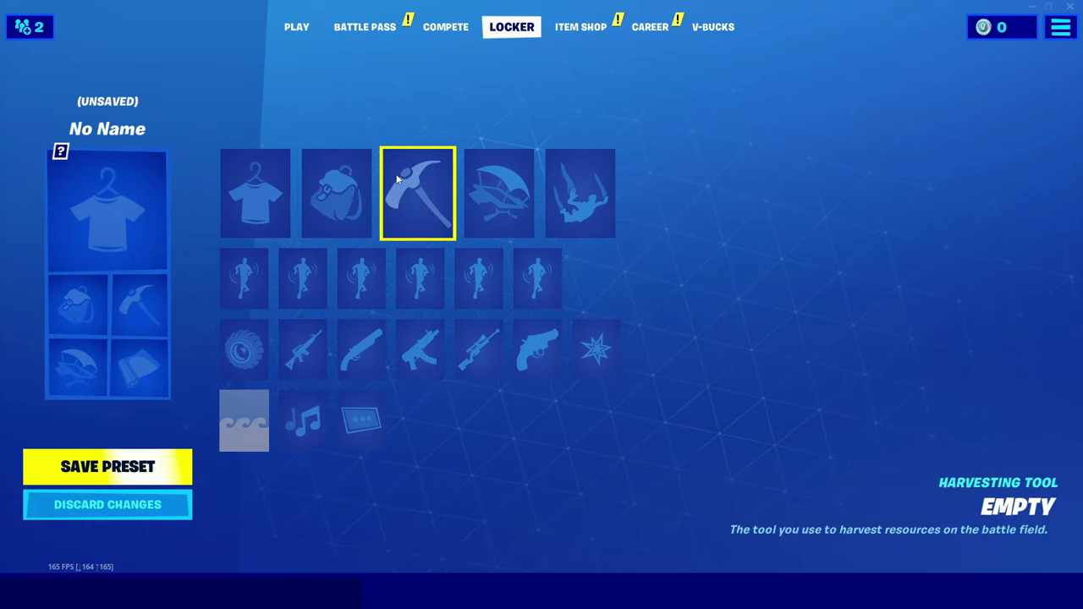
{"action": "key", "text": "Escape"}
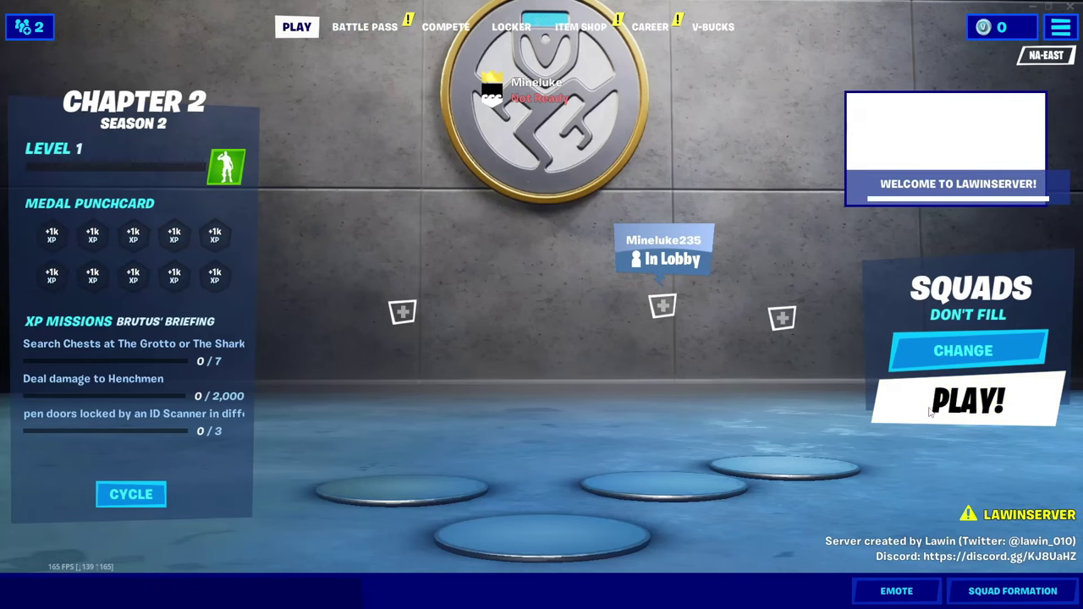
Start squads matchmaking, run toward the bus and glance at the island map
{"action": "left_click", "coordinate": [929, 411]}
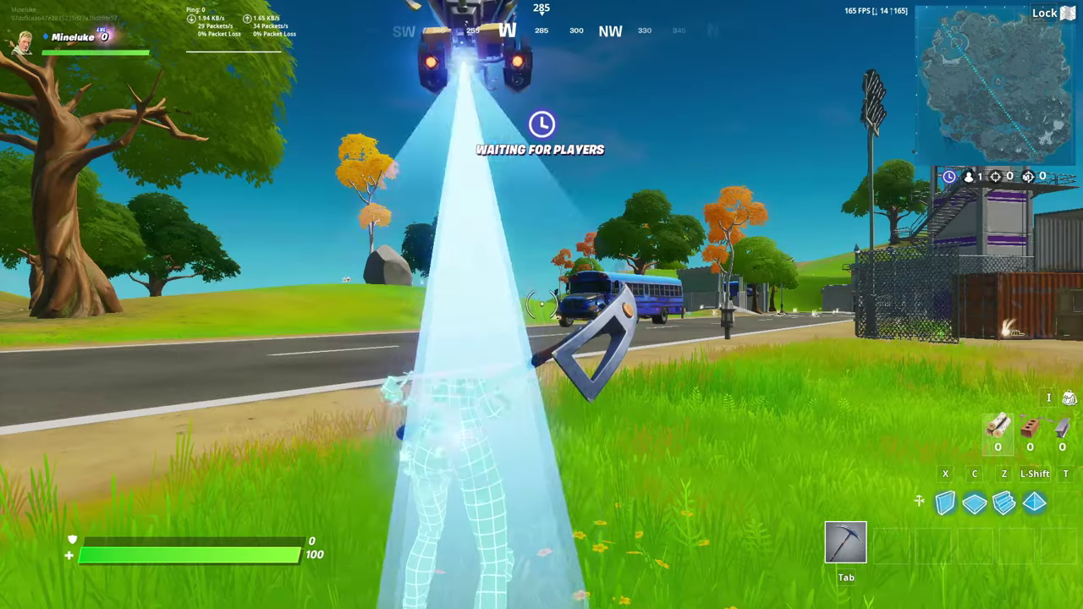
{"action": "key", "text": "w"}
{"action": "key", "text": "w"}
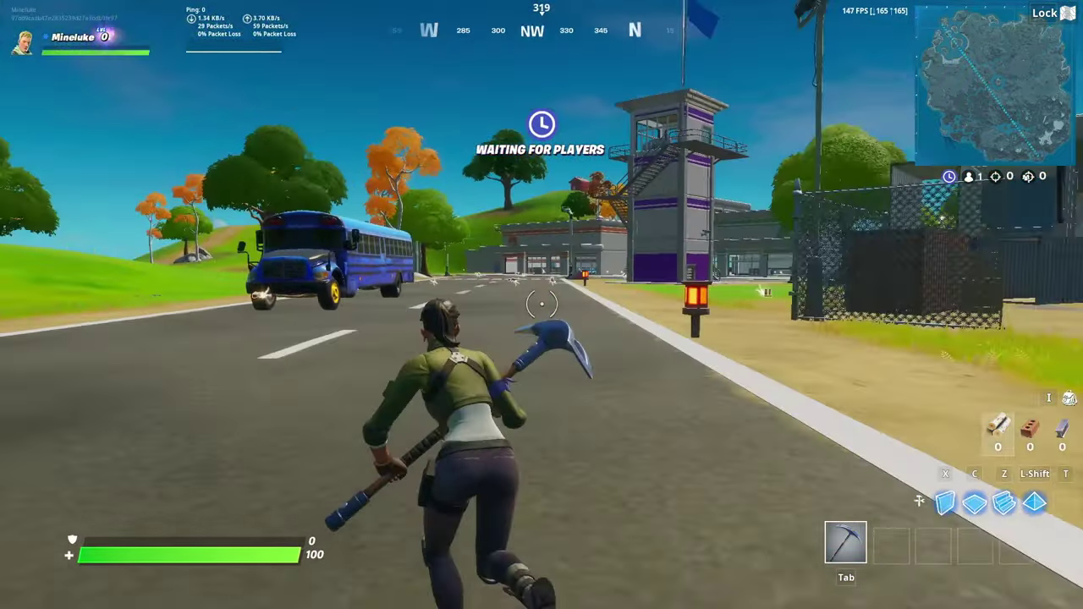
{"action": "key", "text": "m"}
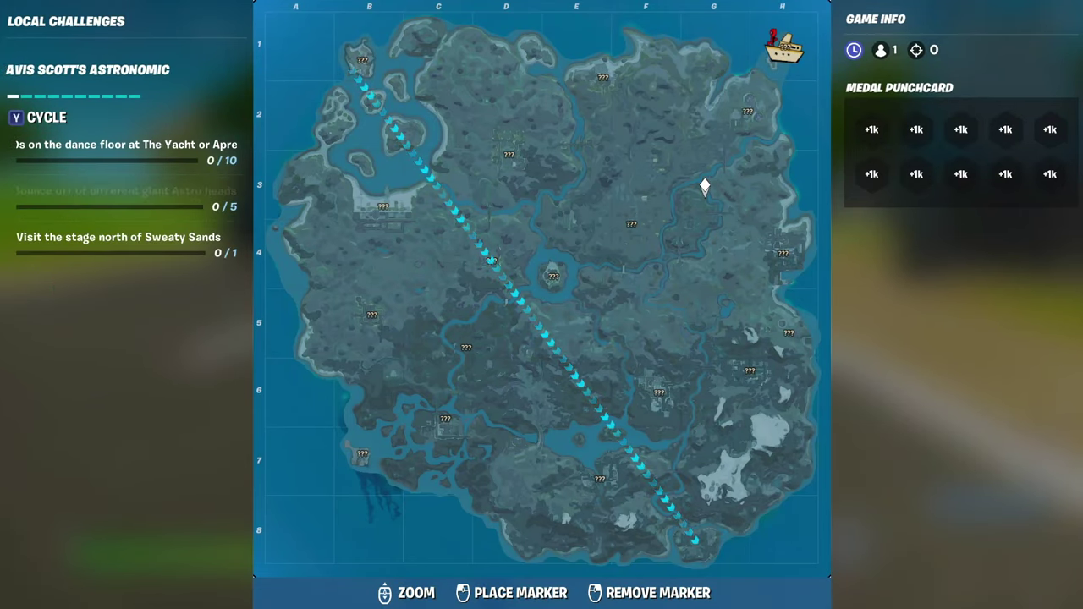
{"action": "key", "text": "m"}
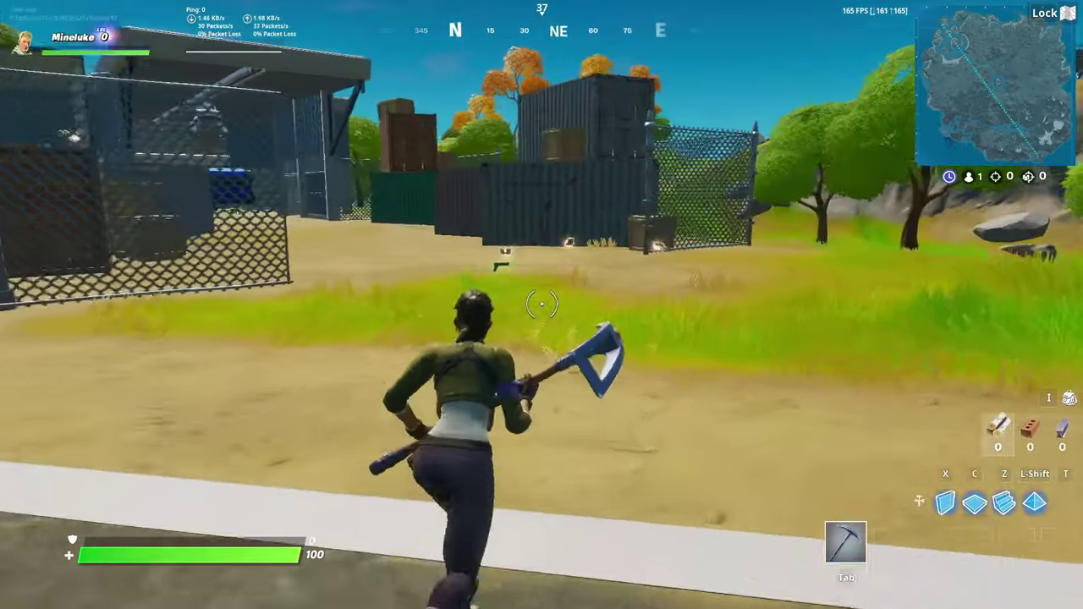
Build a pyramid piece and walls around the character
{"action": "key", "text": "shift"}
{"action": "left_click", "coordinate": [542, 305]}
{"action": "left_click", "coordinate": [542, 305]}
Fire the pump shotgun, check the inventory, then equip the harvesting tool
{"action": "key", "text": "q"}
{"action": "key", "text": "q"}
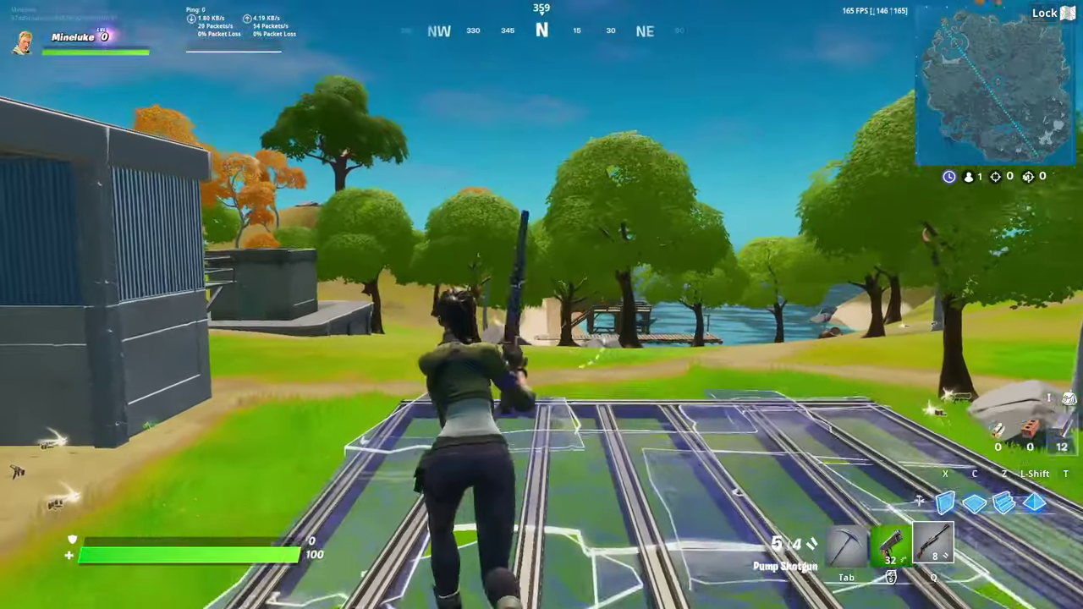
{"action": "left_click", "coordinate": [541, 304]}
{"action": "key", "text": "r"}
{"action": "key", "text": "Tab"}
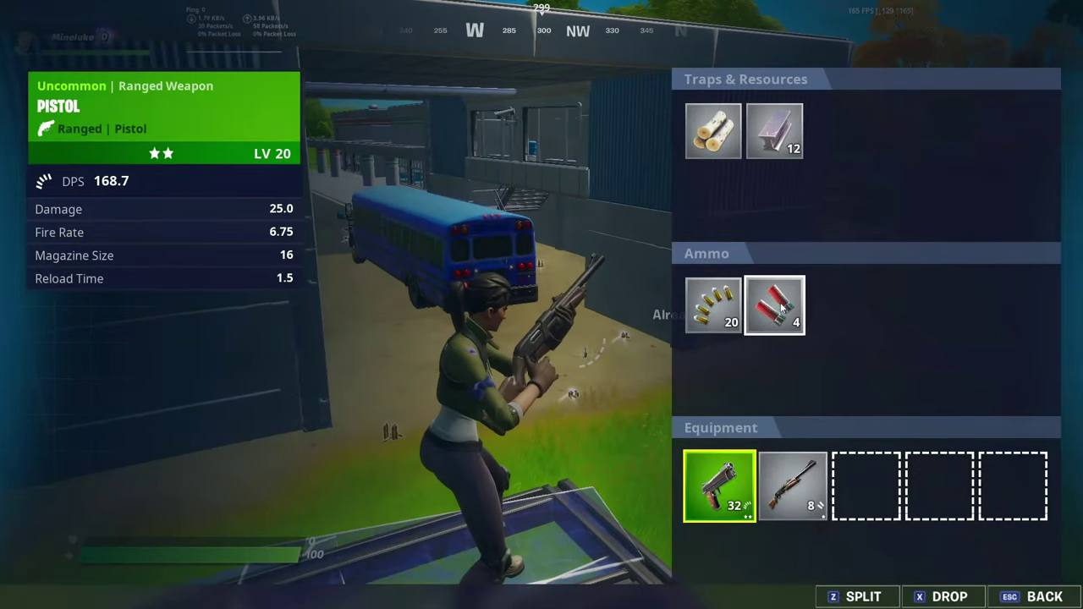
{"action": "key", "text": "Escape"}
{"action": "key", "text": "Tab"}
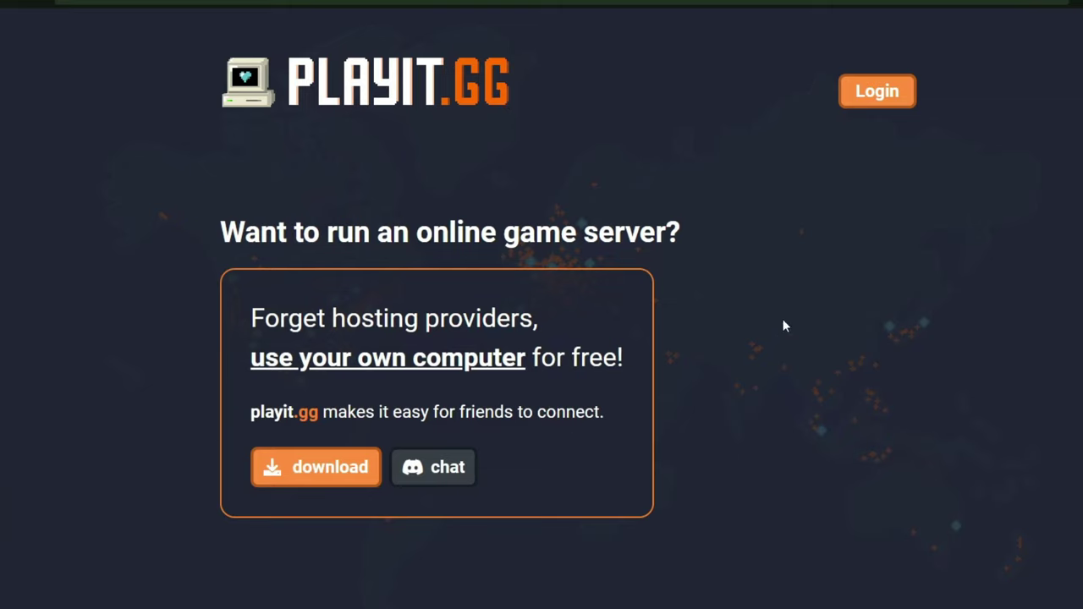
Download the playit Windows program and begin creating a playit account
{"action": "left_click", "coordinate": [350, 479]}
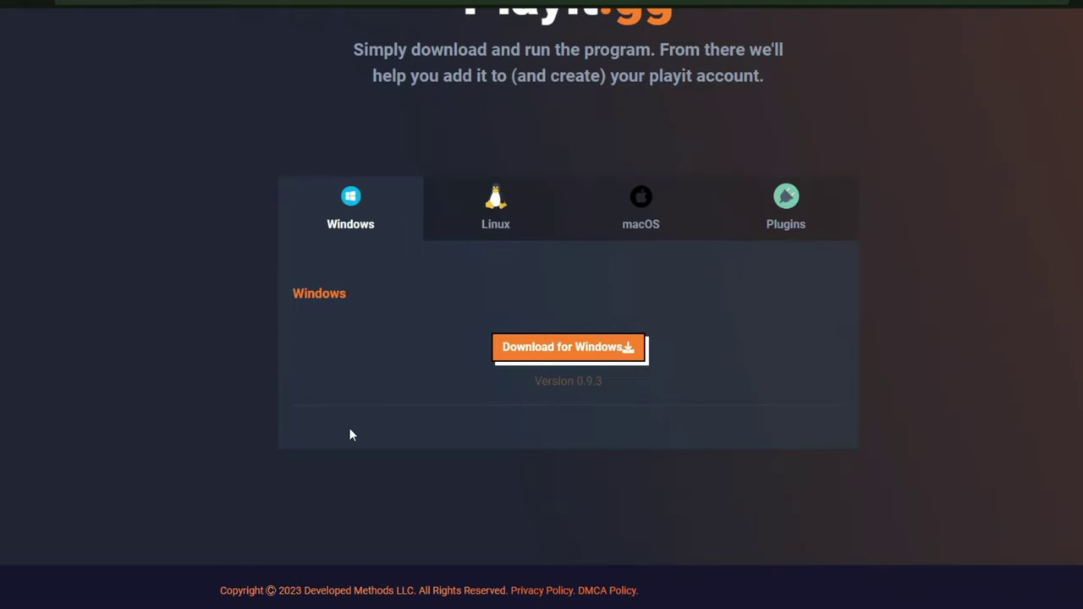
{"action": "left_click", "coordinate": [542, 355]}
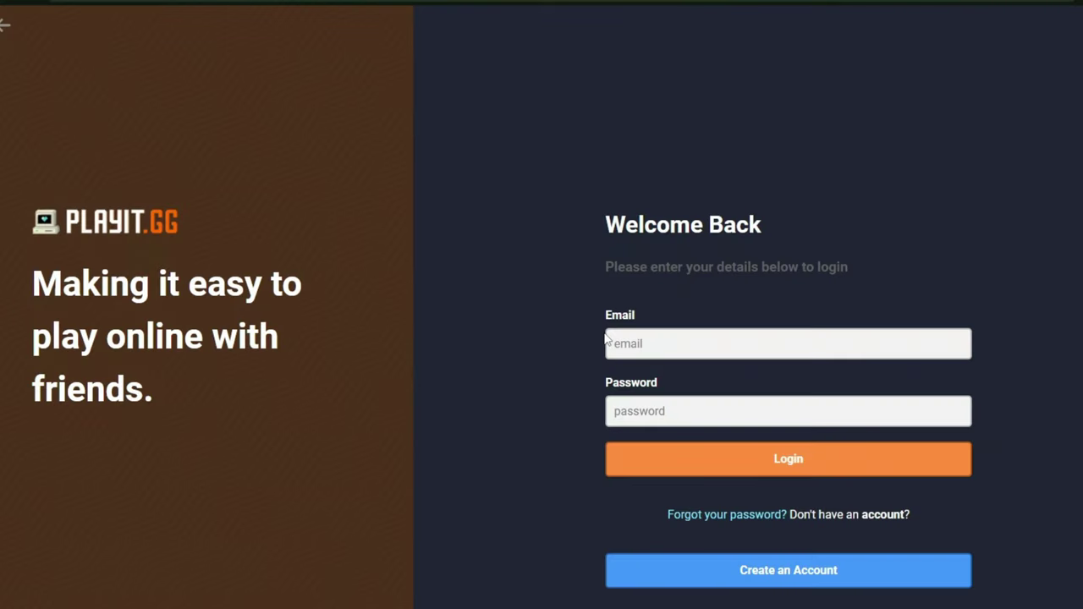
{"action": "left_click", "coordinate": [804, 570]}
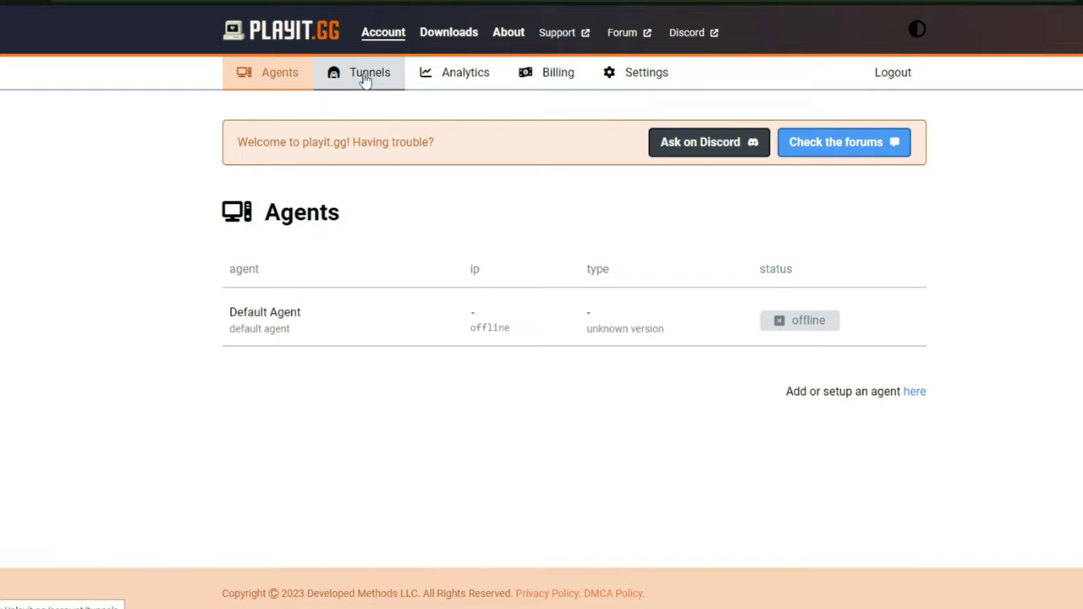
Add a TCP+UDP tunnel to local port 7777
{"action": "left_click", "coordinate": [370, 80]}
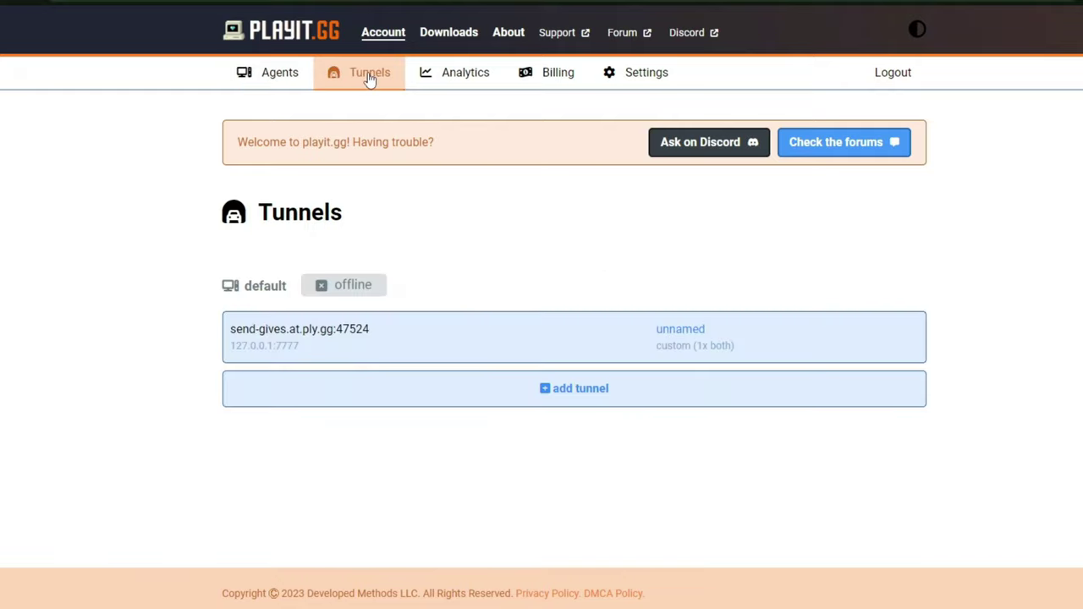
{"action": "left_click", "coordinate": [560, 394]}
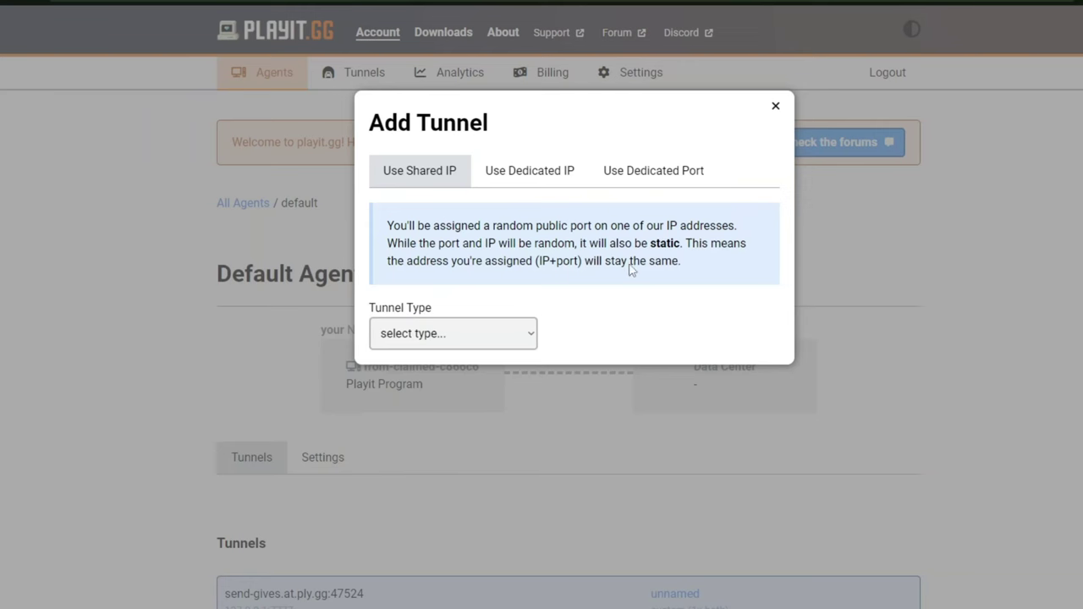
{"action": "left_click", "coordinate": [415, 332]}
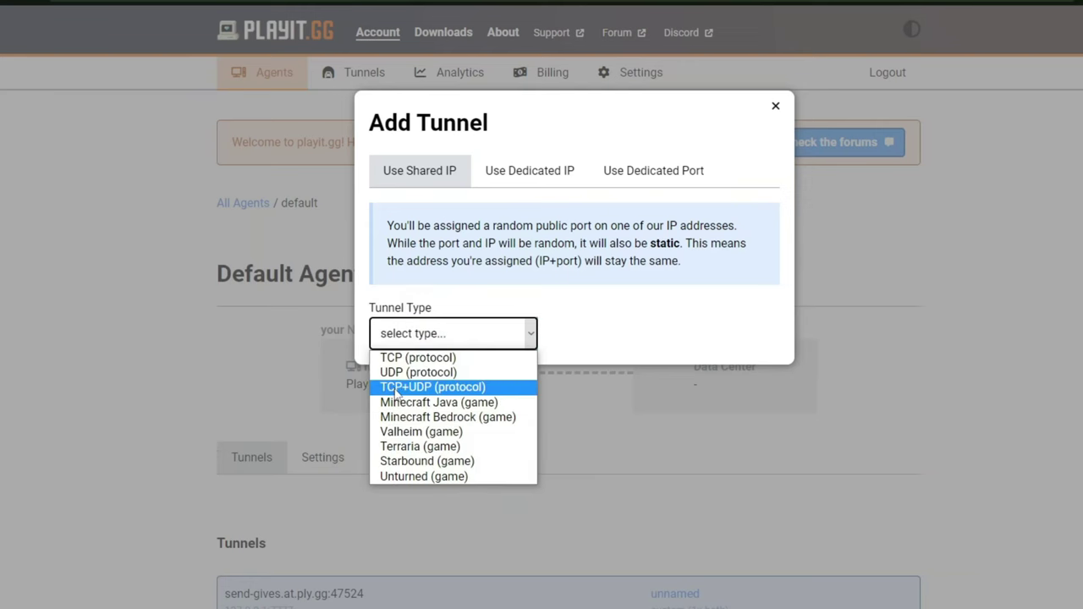
{"action": "left_click", "coordinate": [470, 388]}
{"action": "left_click", "coordinate": [451, 396]}
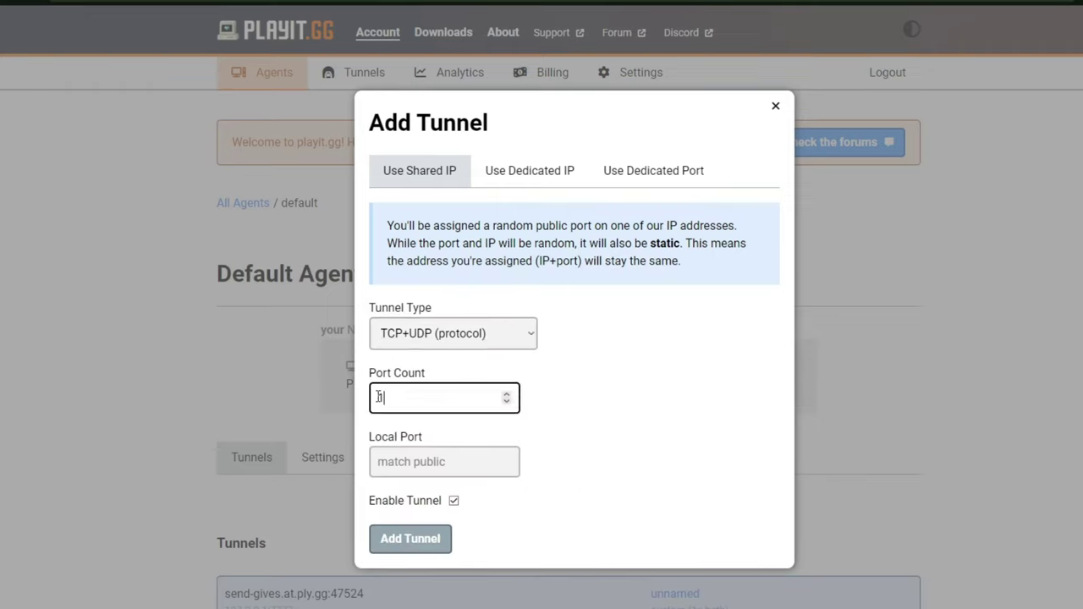
{"action": "left_click", "coordinate": [434, 467]}
{"action": "type", "text": "7777"}
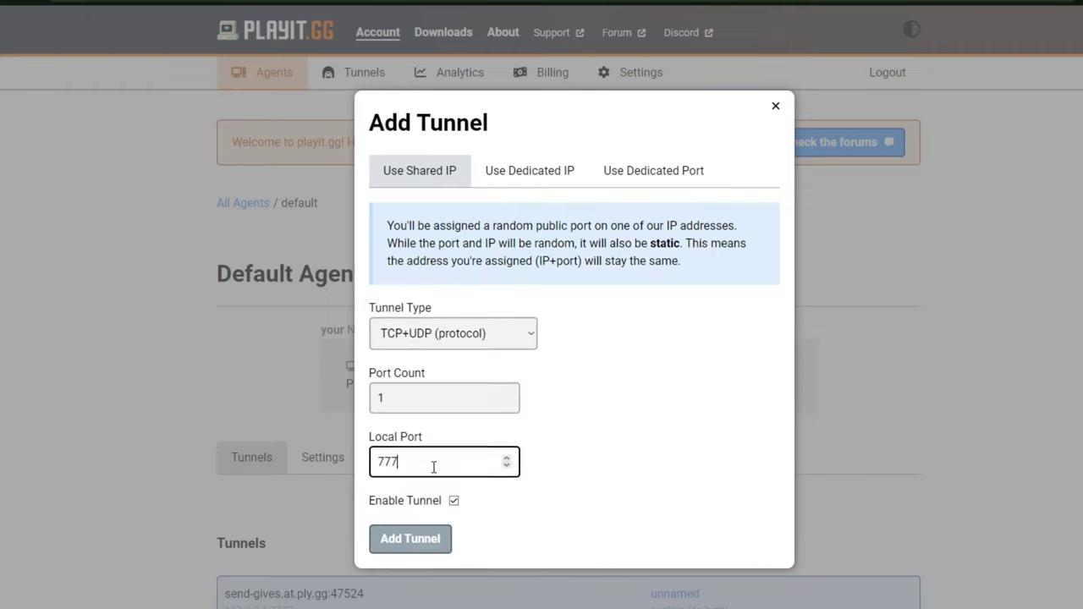
{"action": "left_click", "coordinate": [413, 541]}
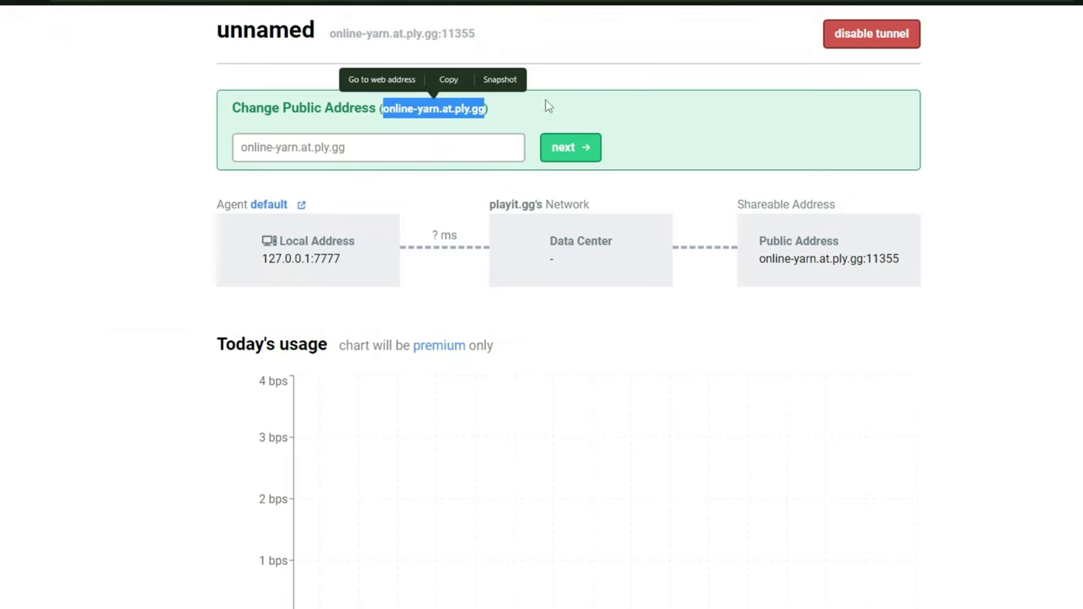
Paste online-yarn.at.ply.gg into Reboot Launcher's Matchmaking host field
{"action": "key", "text": "alt+Tab"}
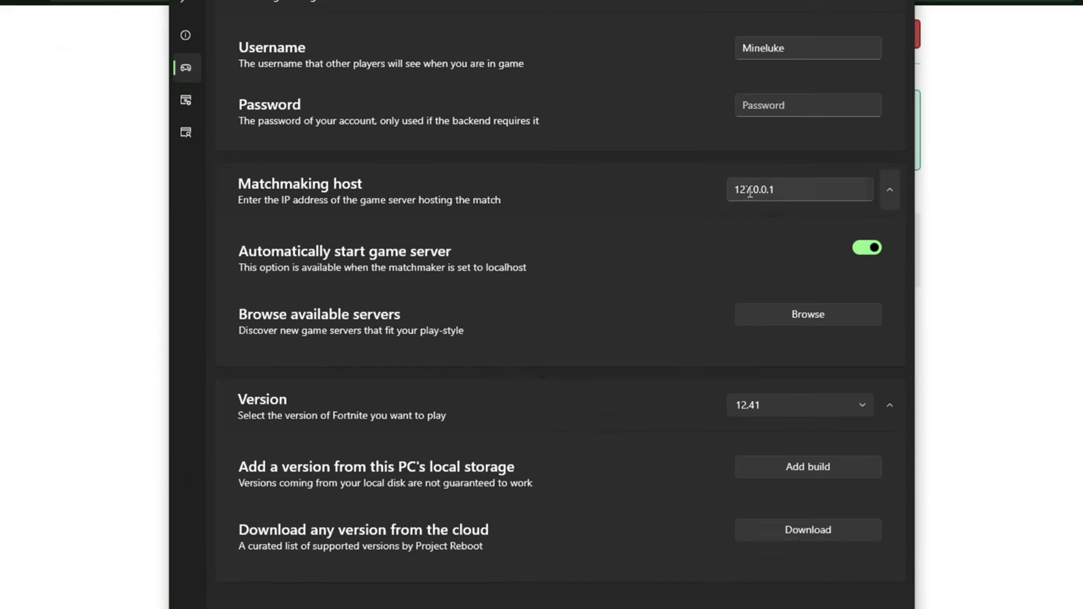
{"action": "type", "text": "online-yarn.at.ply.gg"}
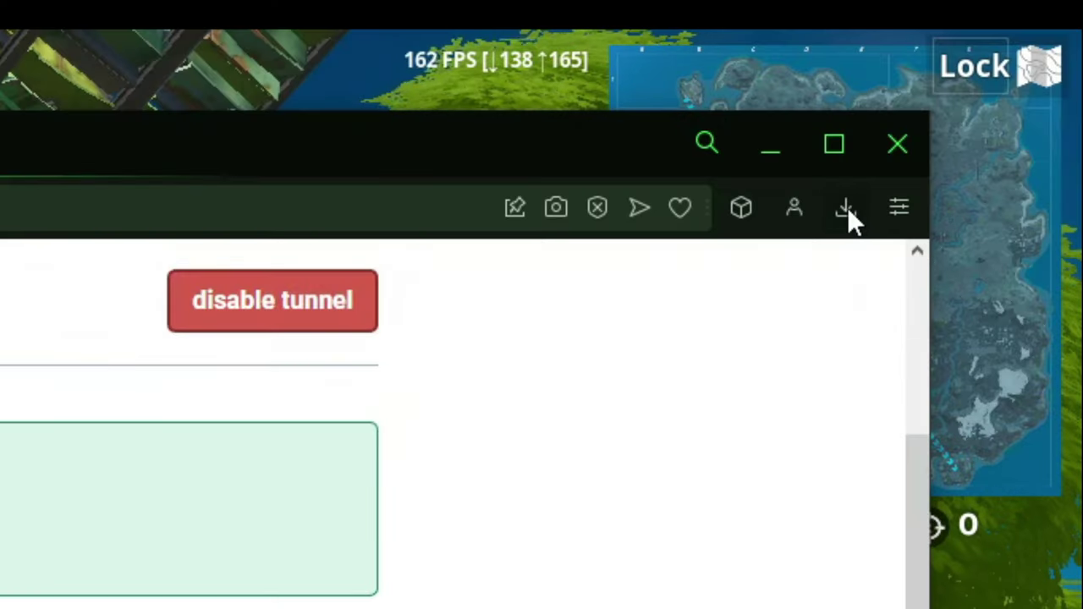
Run the downloaded playit-0.9.3-signed.exe and approve the new agent for the account
{"action": "left_click", "coordinate": [847, 210]}
{"action": "left_click", "coordinate": [490, 428]}
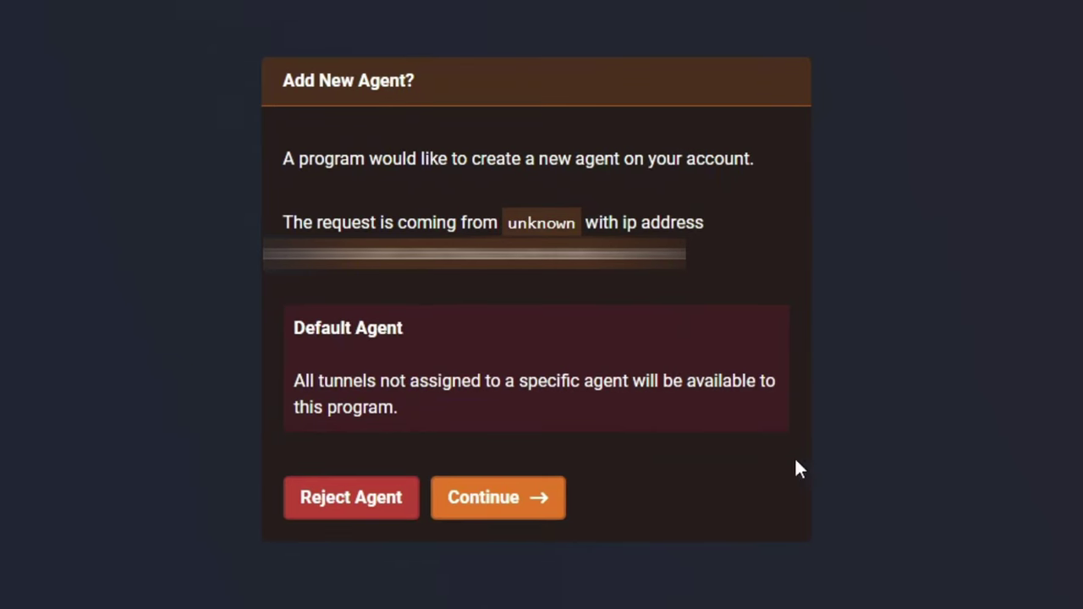
{"action": "left_click", "coordinate": [497, 499]}
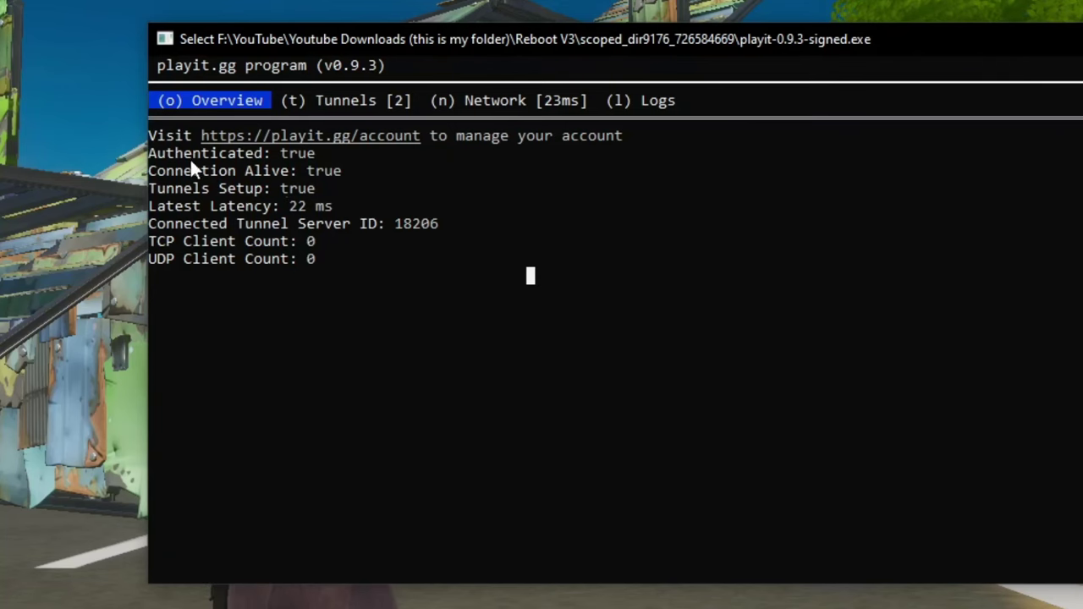
{"action": "left_click_drag", "start_coordinate": [151, 171], "coordinate": [332, 180]}
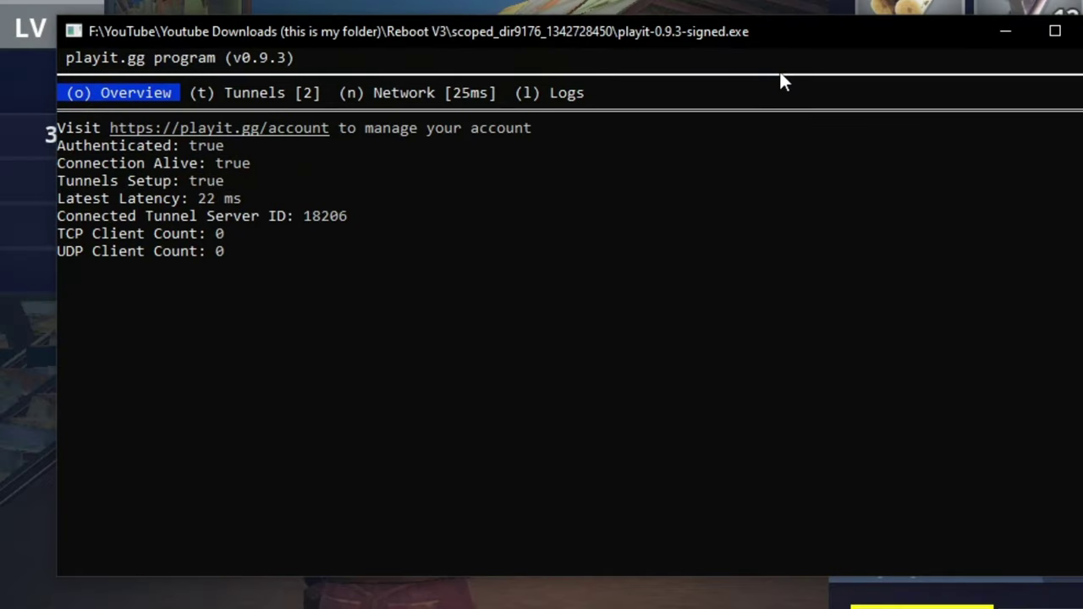
Copy port 11355 from the online-yarn tunnel's details in the tunnel list
{"action": "key", "text": "t"}
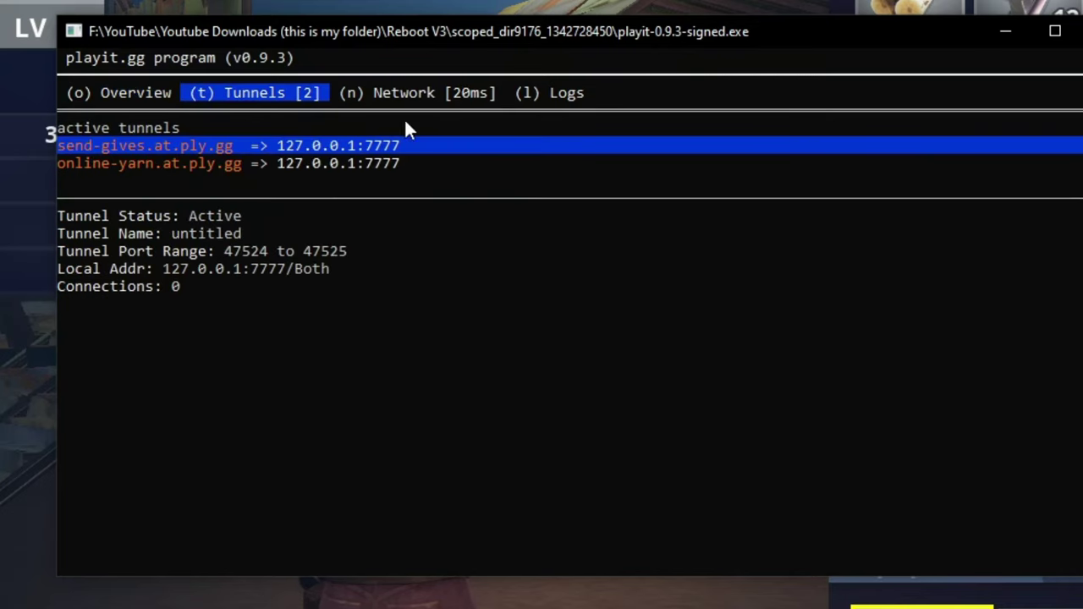
{"action": "key", "text": "Down"}
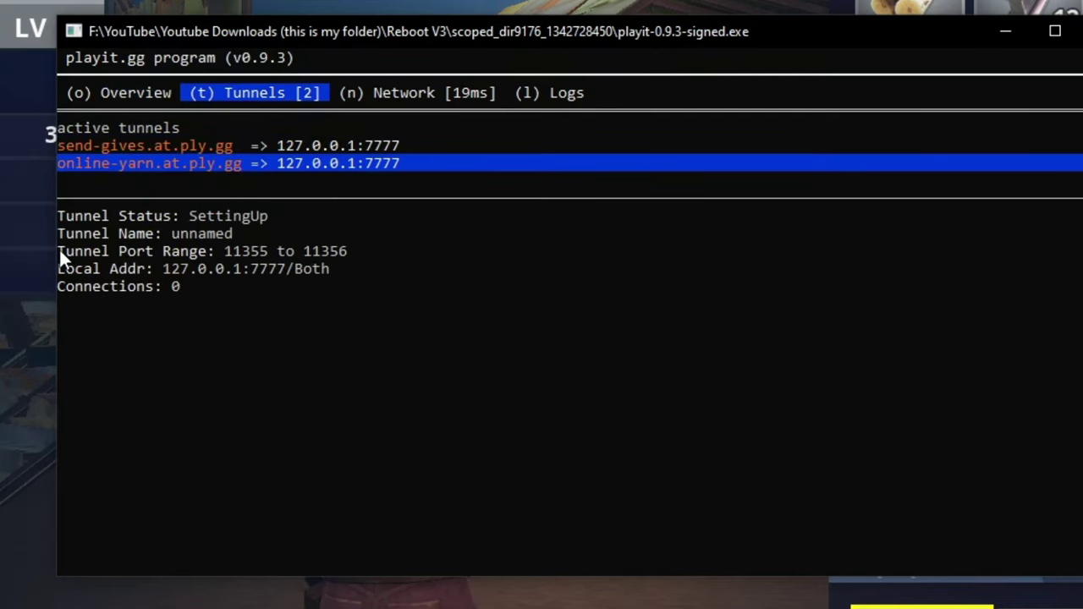
{"action": "left_click_drag", "start_coordinate": [57, 251], "coordinate": [264, 252]}
{"action": "right_click", "coordinate": [270, 252]}
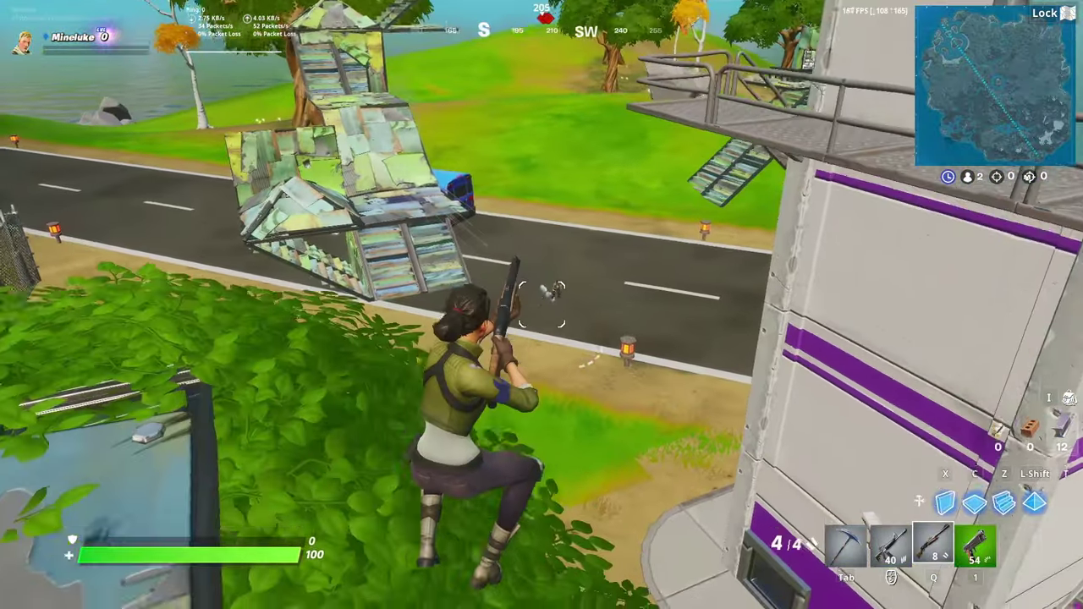
Run toward the road with the pickaxe, do a dance emote, then keep running toward the Battle Bus
{"action": "key", "text": "Tab"}
{"action": "key", "text": "w"}
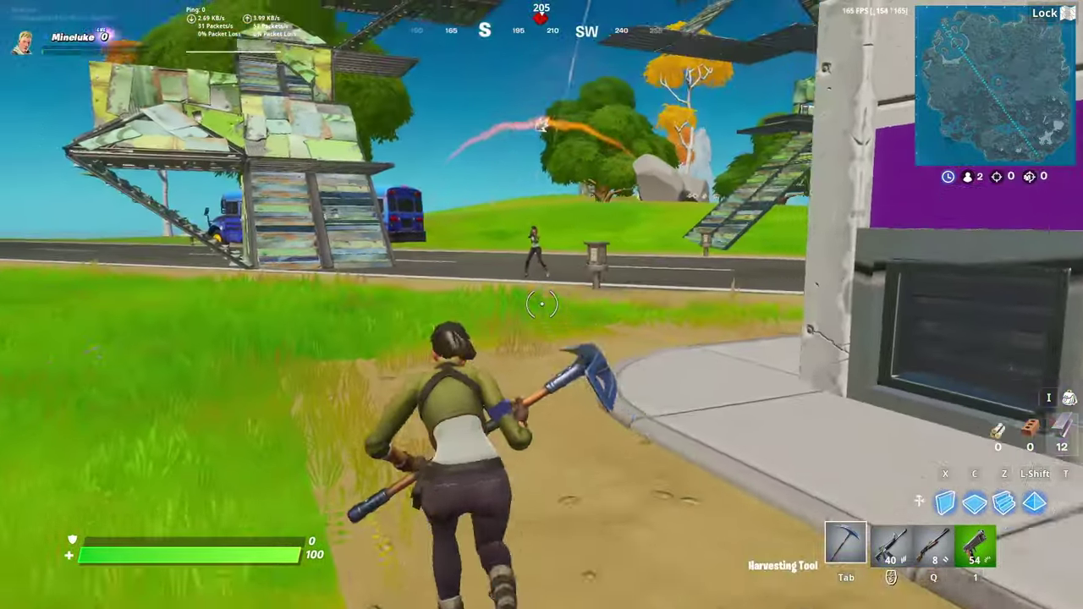
{"action": "key", "text": "b"}
{"action": "key", "text": "w"}
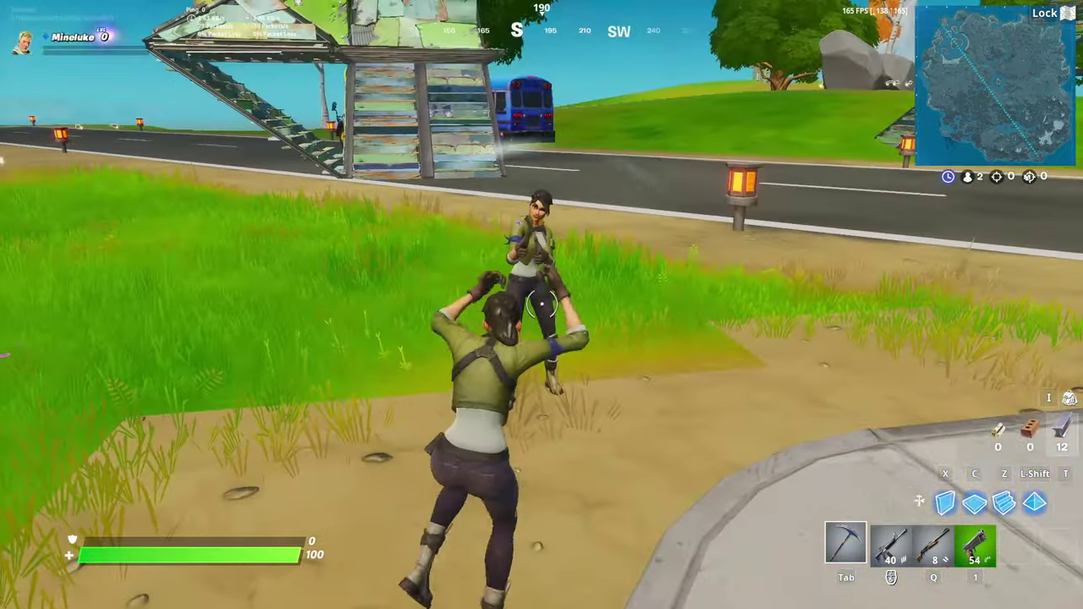
{"action": "key", "text": "w"}
{"action": "key", "text": "q"}
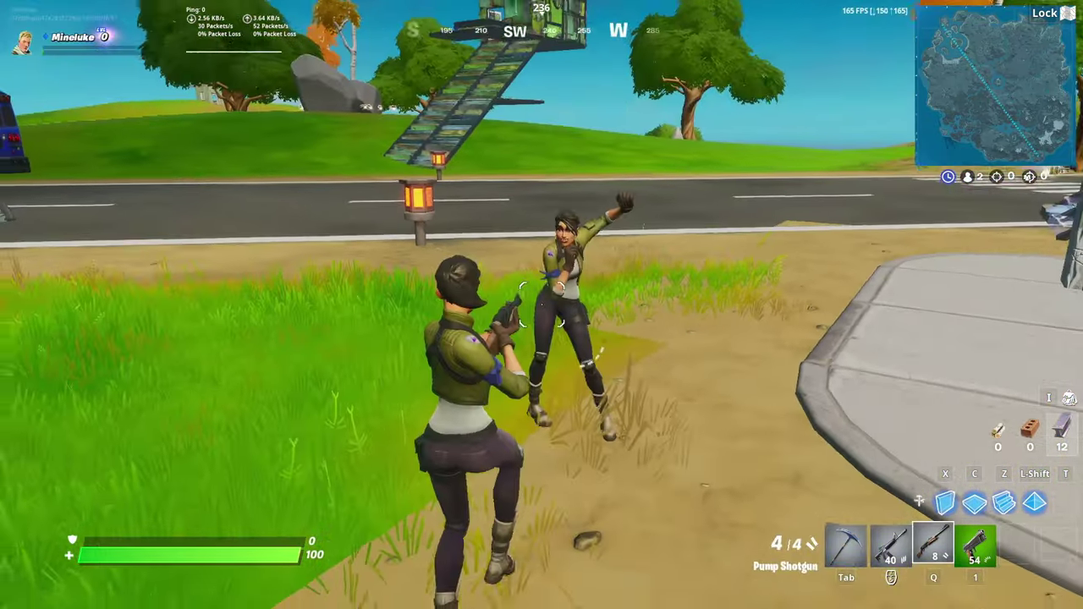
{"action": "key", "text": "Tab"}
{"action": "key", "text": "w"}
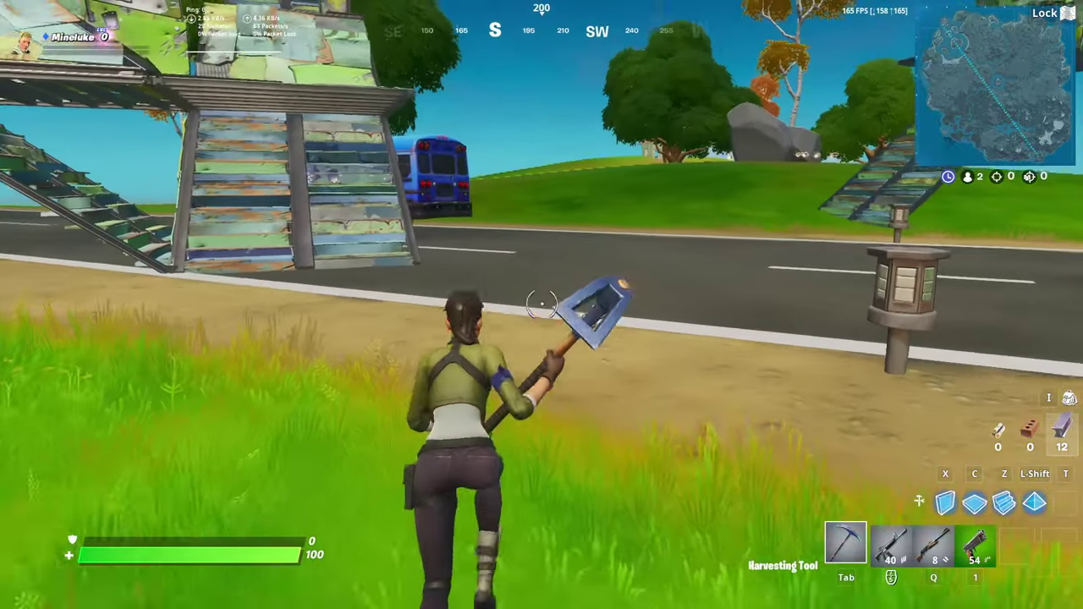
{"action": "key", "text": "w"}
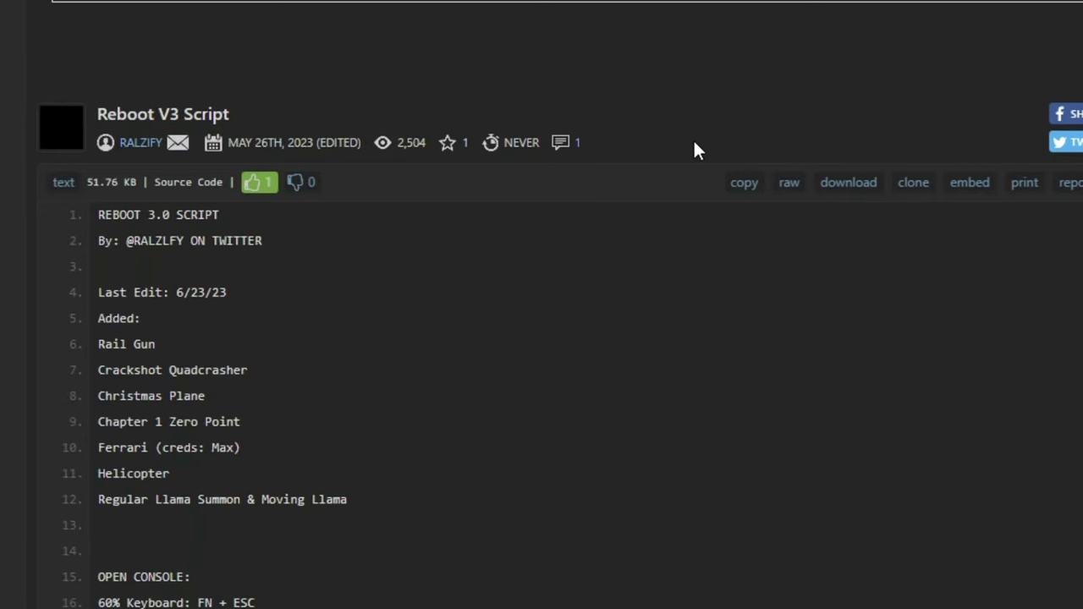
Select the SKINS entry 'cheat applycid CID_037_Athena_Commando_F_WinterCamo' for Arctic Assassin
{"action": "scroll", "coordinate": [533, 130], "scroll_direction": "down", "scroll_amount": 4}
{"action": "scroll", "coordinate": [214, 180], "scroll_direction": "up", "scroll_amount": 4}
{"action": "scroll", "coordinate": [232, 264], "scroll_direction": "down", "scroll_amount": 15}
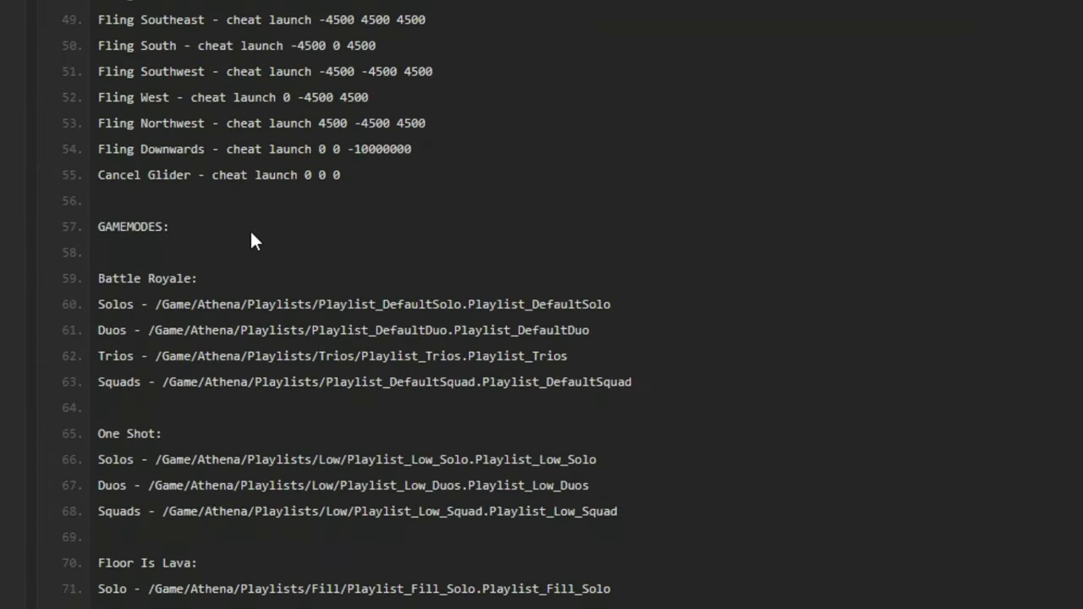
{"action": "scroll", "coordinate": [251, 231], "scroll_direction": "down", "scroll_amount": 20}
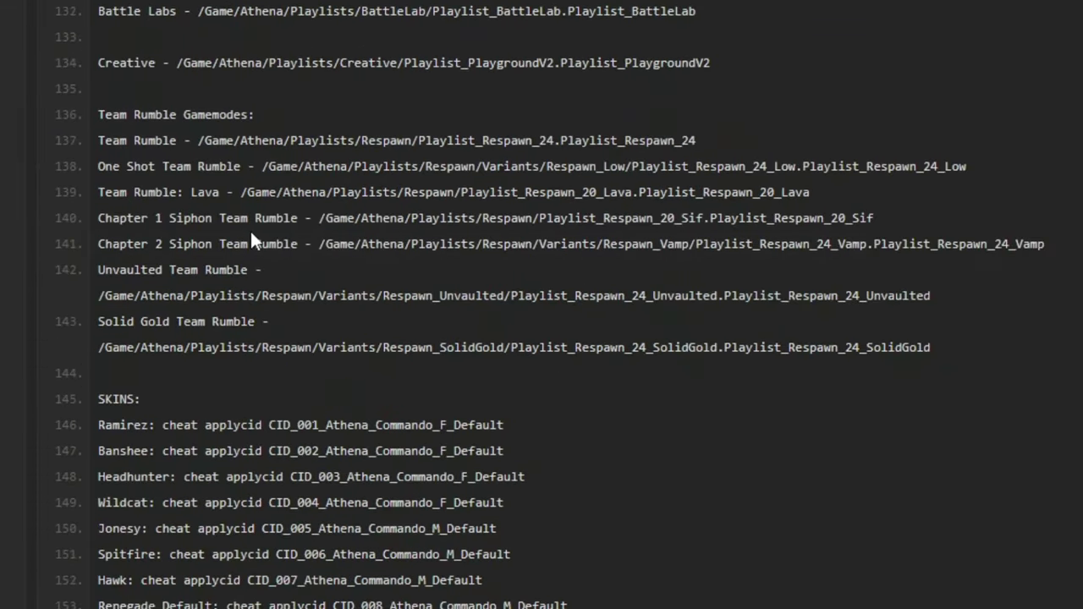
{"action": "scroll", "coordinate": [251, 235], "scroll_direction": "down", "scroll_amount": 11}
{"action": "scroll", "coordinate": [251, 235], "scroll_direction": "up", "scroll_amount": 7}
{"action": "scroll", "coordinate": [323, 250], "scroll_direction": "down", "scroll_amount": 1}
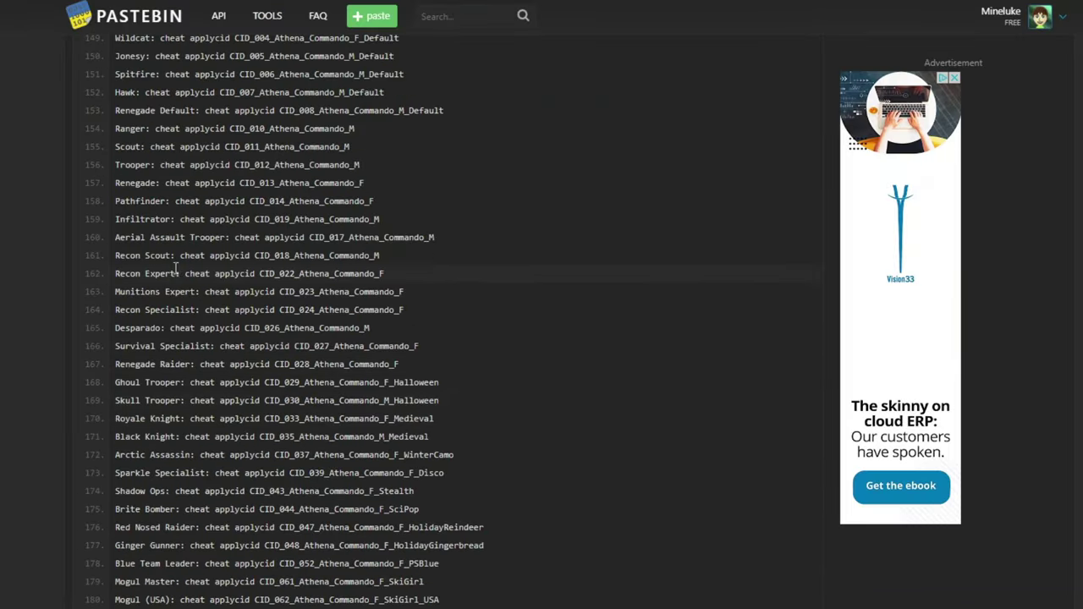
{"action": "scroll", "coordinate": [172, 269], "scroll_direction": "down", "scroll_amount": 5}
{"action": "left_click_drag", "start_coordinate": [115, 200], "coordinate": [197, 199]}
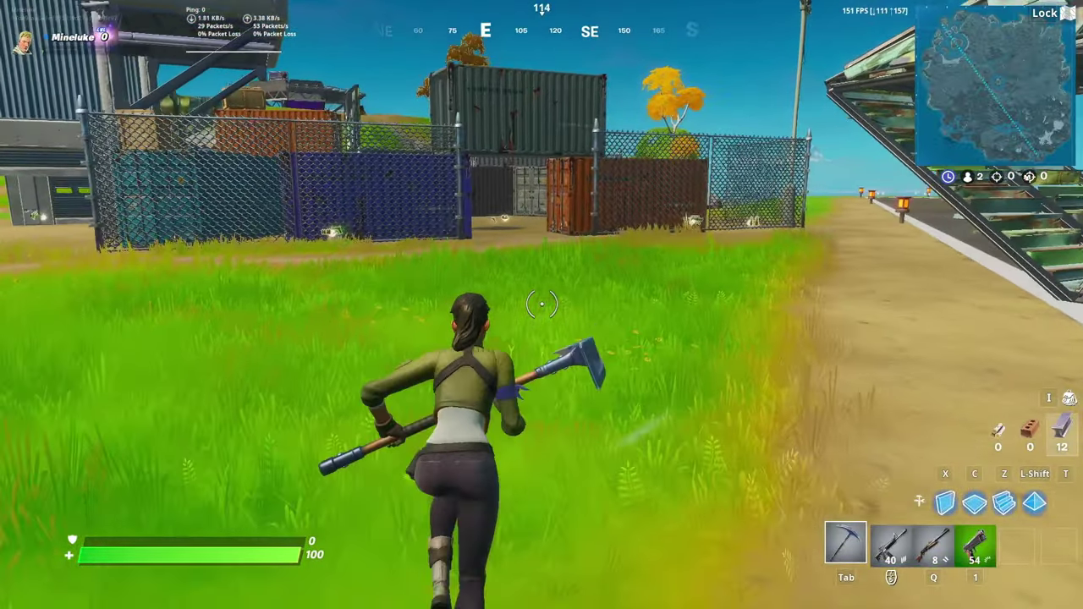
Paste and run the Arctic Assassin applycid cheat in the console
{"action": "key", "text": "w"}
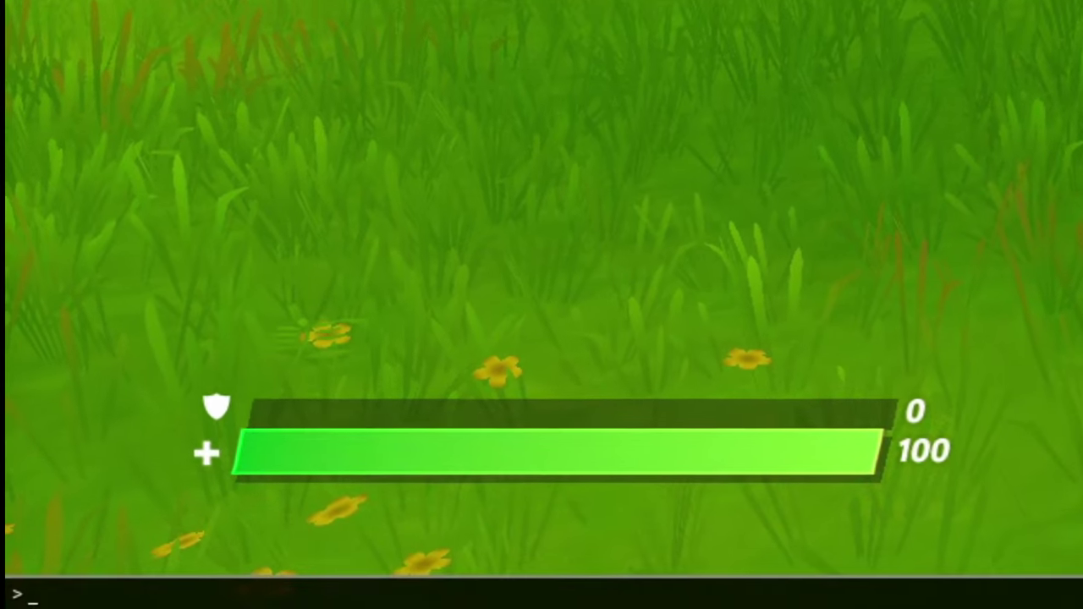
{"action": "type", "text": "cheat applycid CID_037_Athena_Commando_F_WinterCamo"}
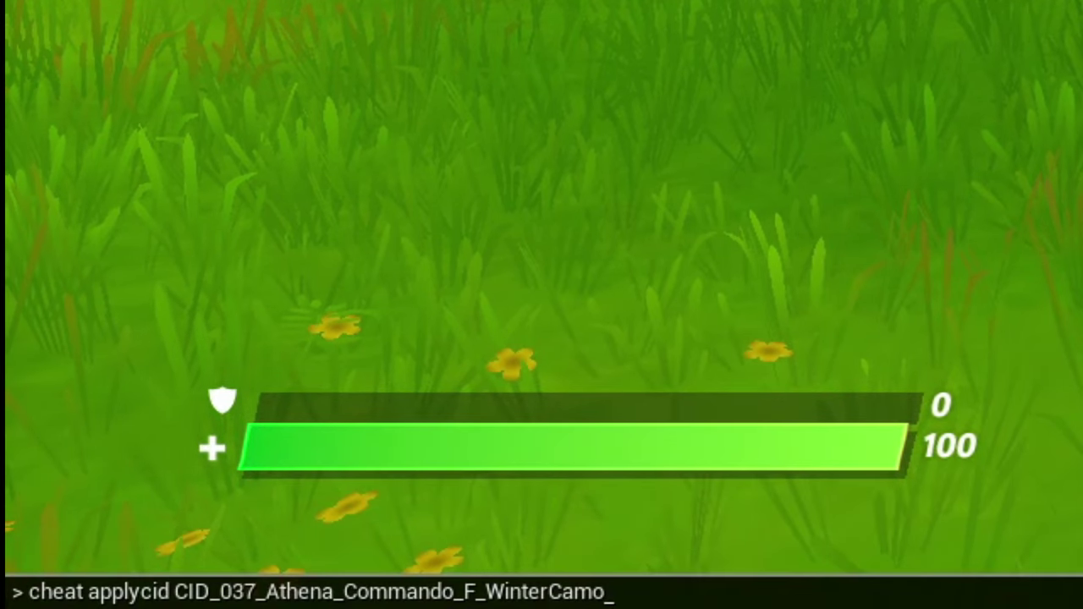
{"action": "key", "text": "Return"}
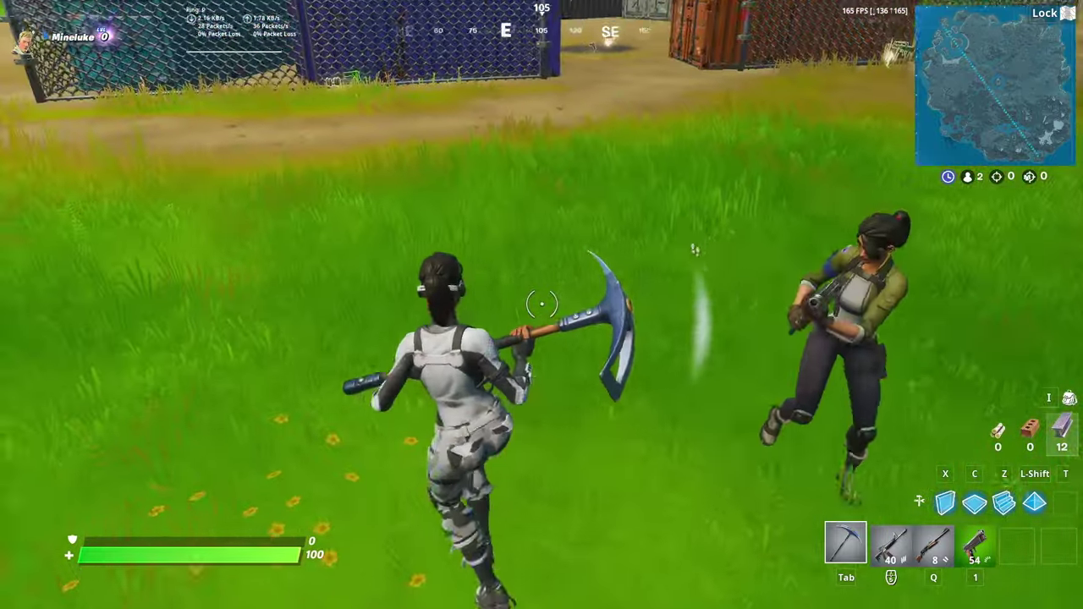
Run to the friend, swing the pickaxe at them and do a dance emote
{"action": "key", "text": "w"}
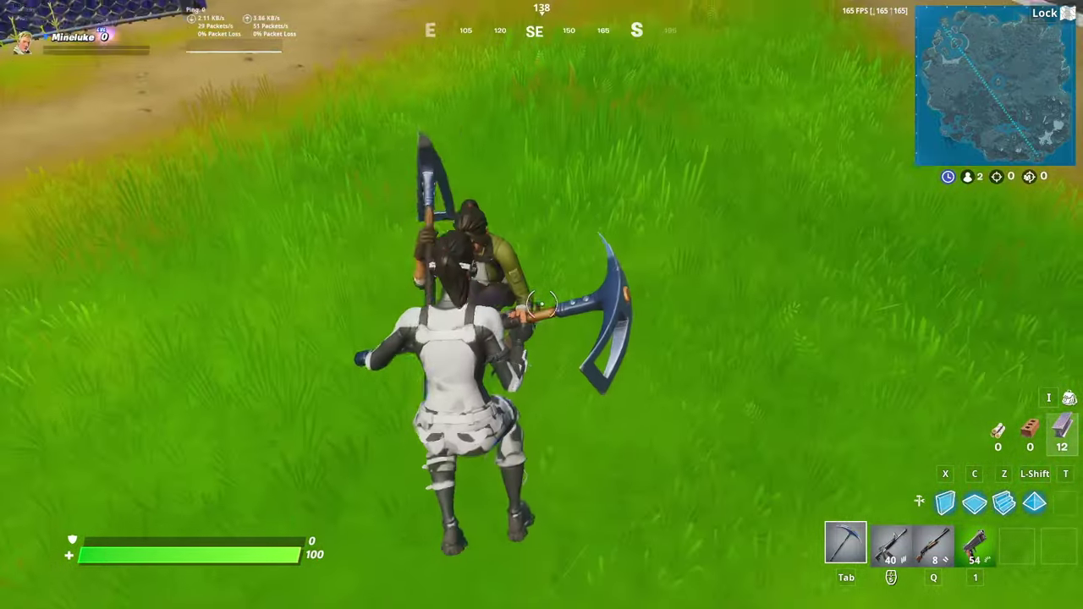
{"action": "left_click", "coordinate": [541, 304]}
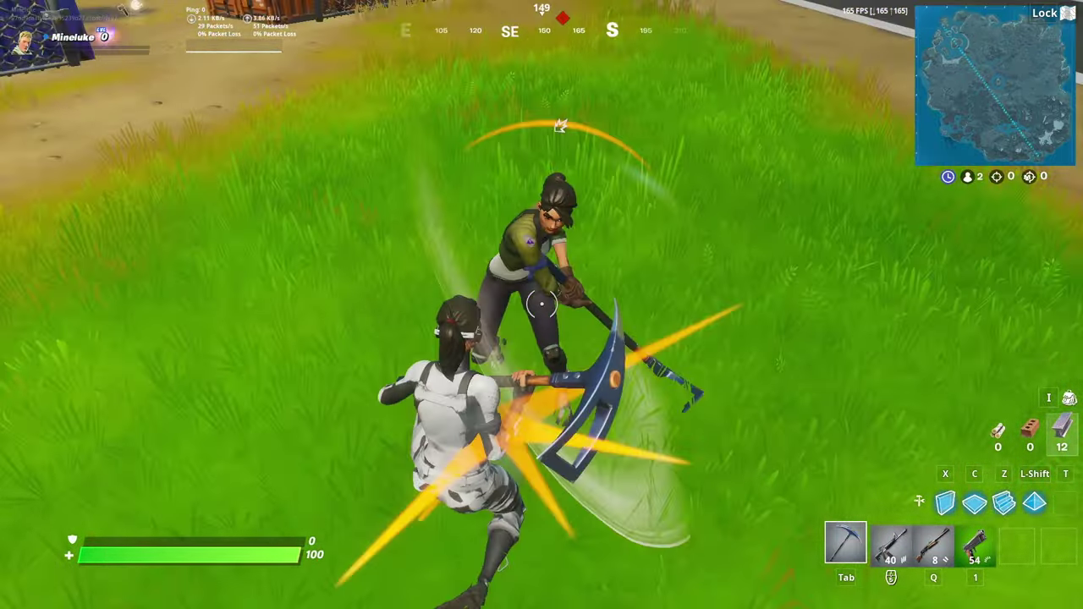
{"action": "left_click", "coordinate": [542, 305]}
{"action": "key", "text": "b"}
{"action": "left_click", "coordinate": [541, 304]}
{"action": "key", "text": "w"}
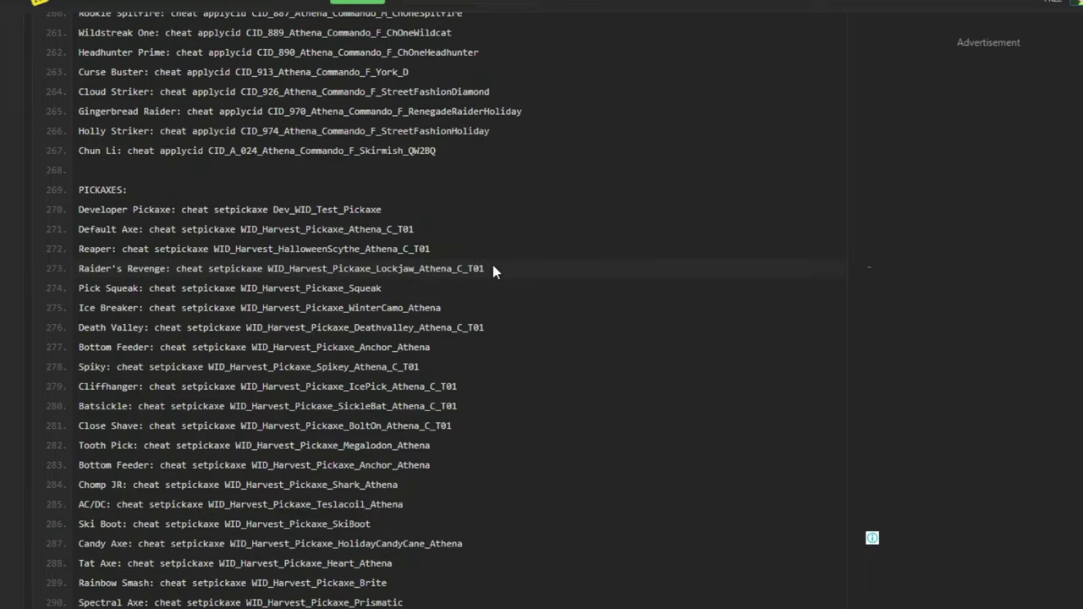
Copy the Raider's Revenge setpickaxe command and swing the new pickaxe
{"action": "left_click_drag", "start_coordinate": [492, 269], "coordinate": [179, 268]}
{"action": "right_click", "coordinate": [324, 285]}
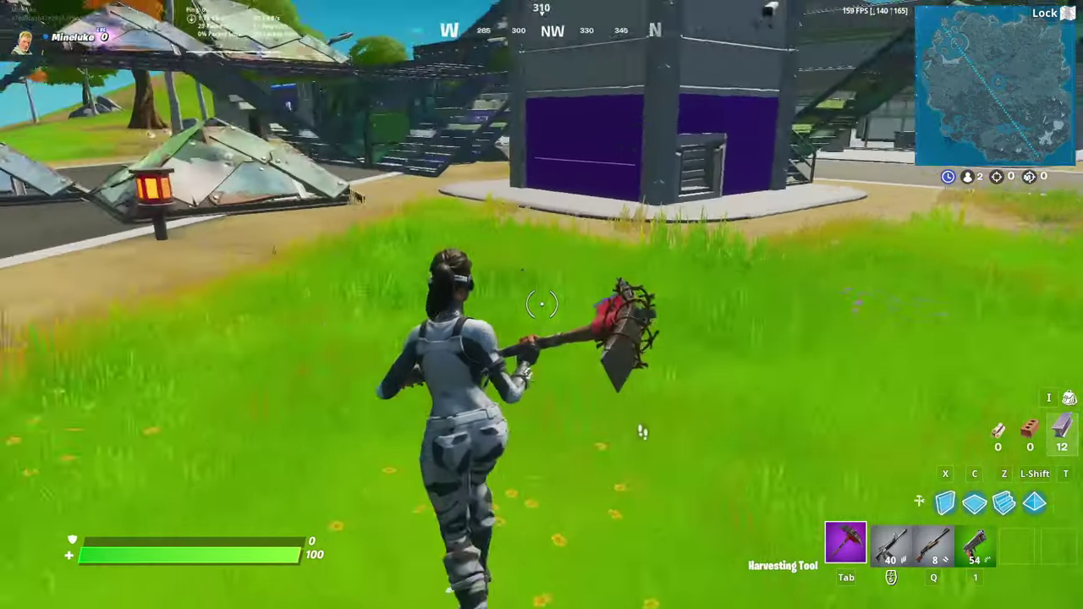
{"action": "left_click", "coordinate": [542, 304]}
{"action": "left_click", "coordinate": [542, 305]}
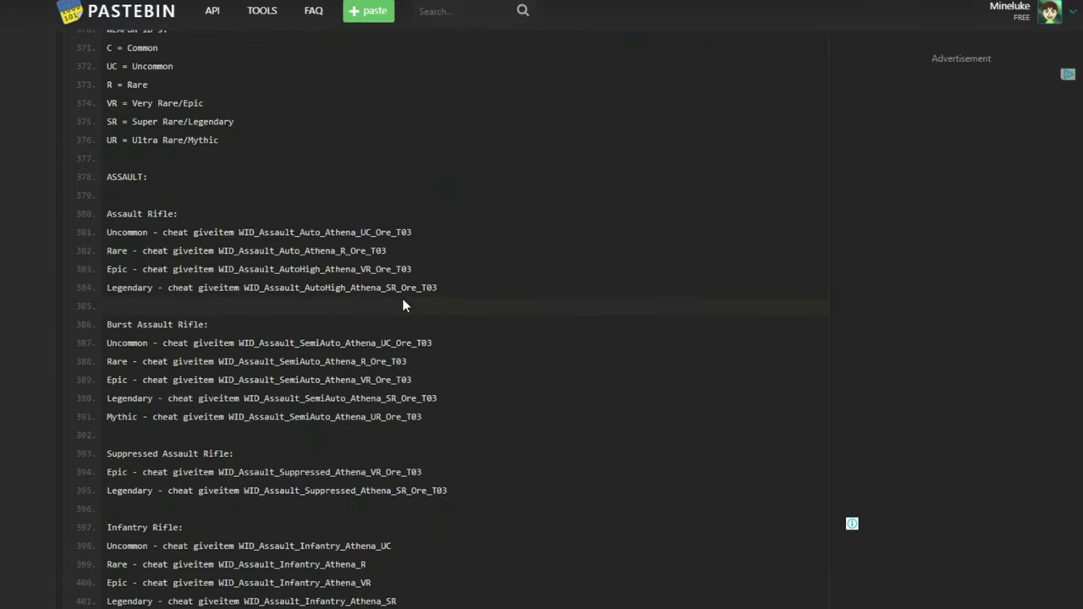
Select the WID_Shotgun_Standard_Athena_SR_Ore_T03 giveitem line, then equip the new legendary Pump Shotgun
{"action": "scroll", "coordinate": [402, 304], "scroll_direction": "down", "scroll_amount": 10}
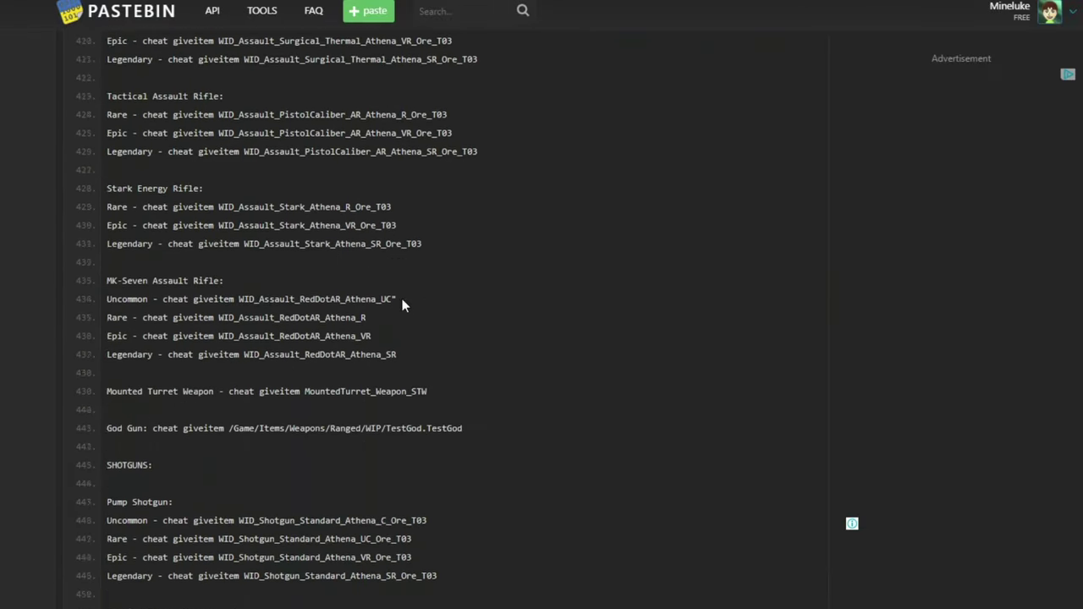
{"action": "left_click_drag", "start_coordinate": [495, 461], "coordinate": [183, 463]}
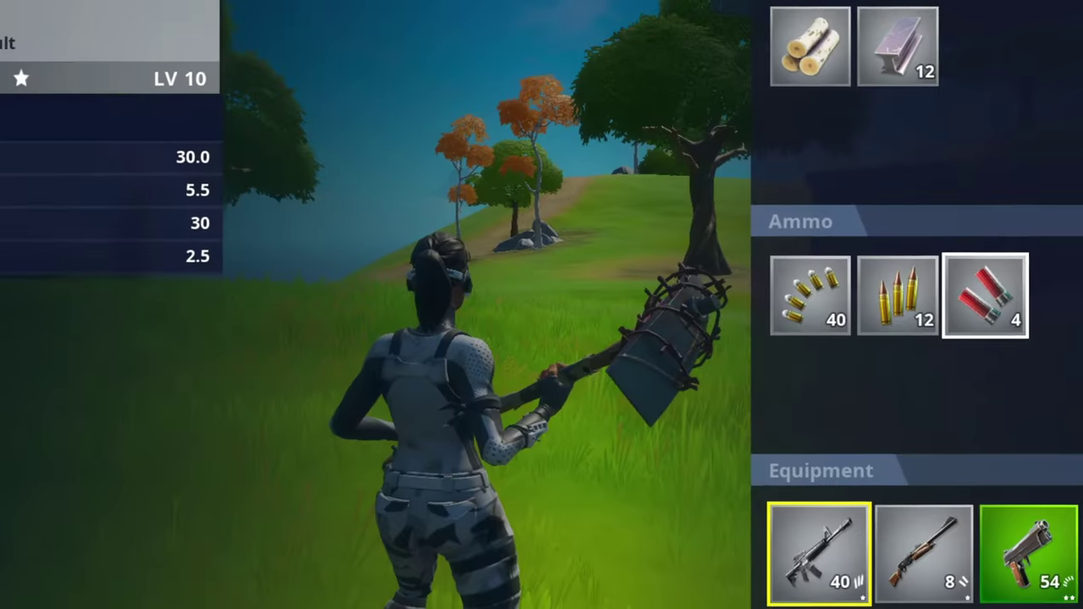
{"action": "key", "text": "Tab"}
{"action": "key", "text": "2"}
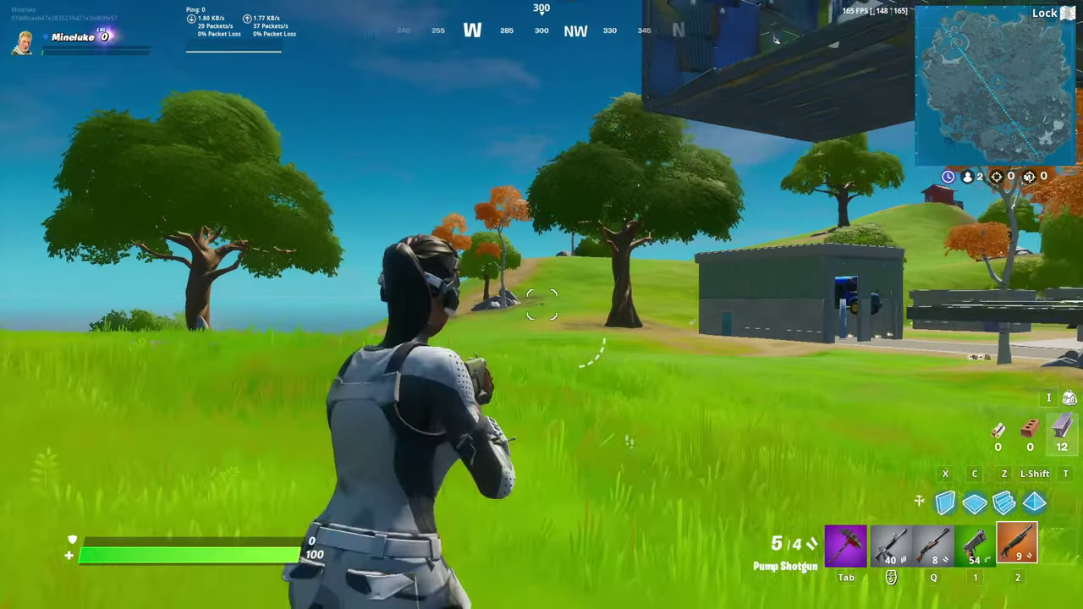
{"action": "key", "text": "Tab"}
Run 'cheat help' in the console and read the list of cheat commands
{"action": "key", "text": "w"}
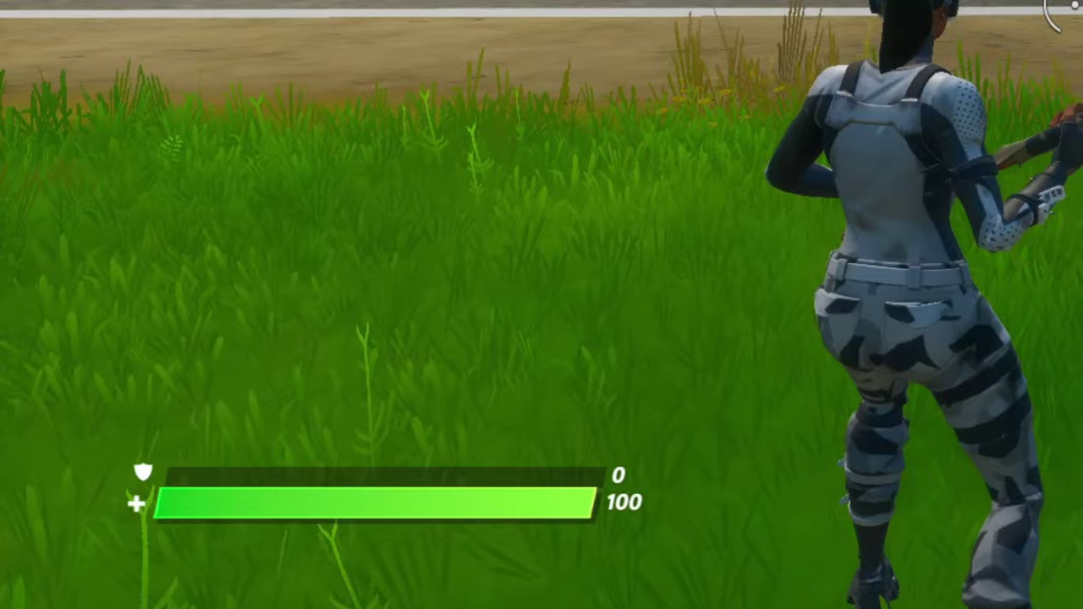
{"action": "key", "text": "grave"}
{"action": "type", "text": "ch"}
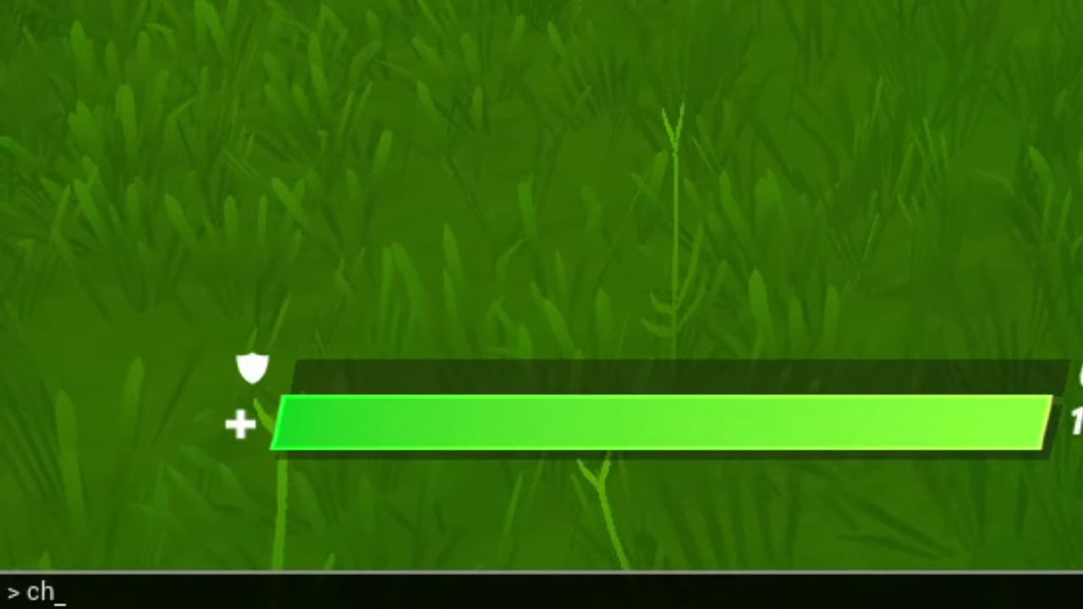
{"action": "type", "text": "eat help"}
{"action": "key", "text": "Return"}
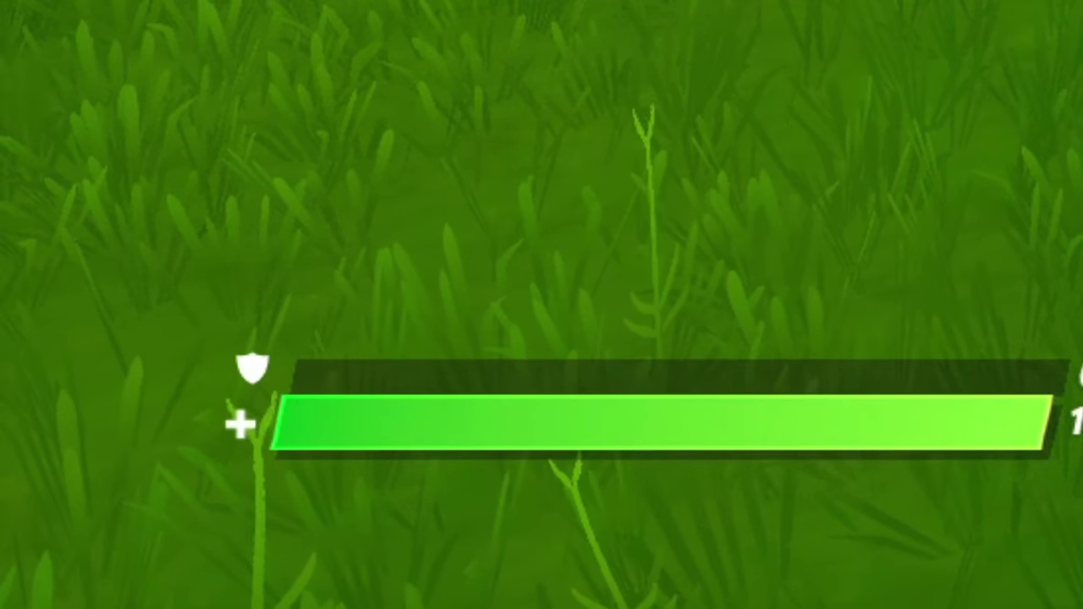
{"action": "key", "text": "grave"}
{"action": "key", "text": "grave"}
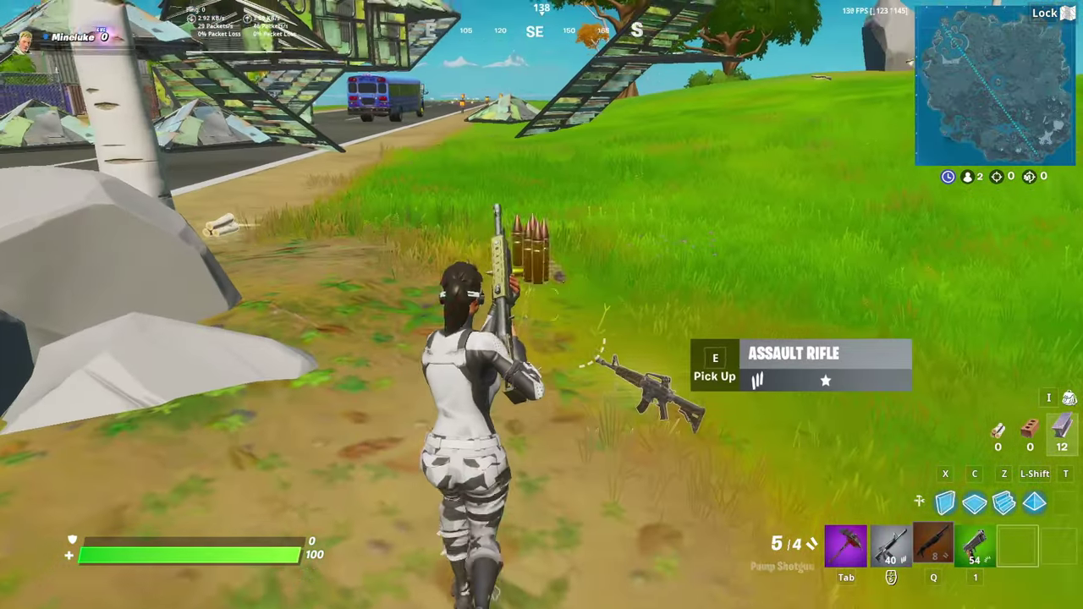
{"action": "key", "text": "Tab"}
Click Start Bus in the Project Reboot window to launch the Battle Bus
{"action": "key", "text": "super"}
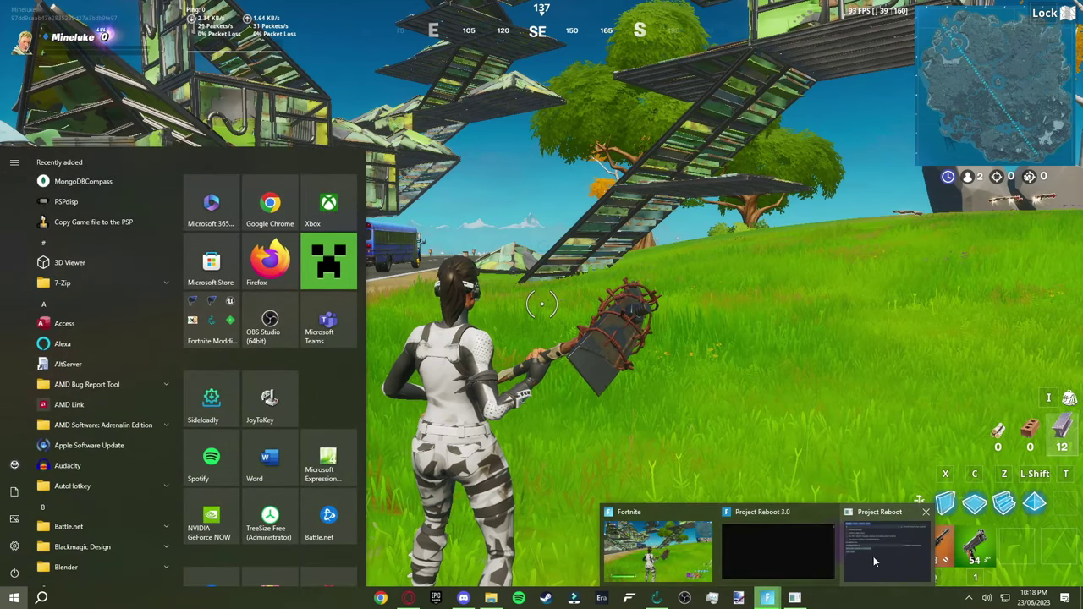
{"action": "left_click", "coordinate": [873, 555]}
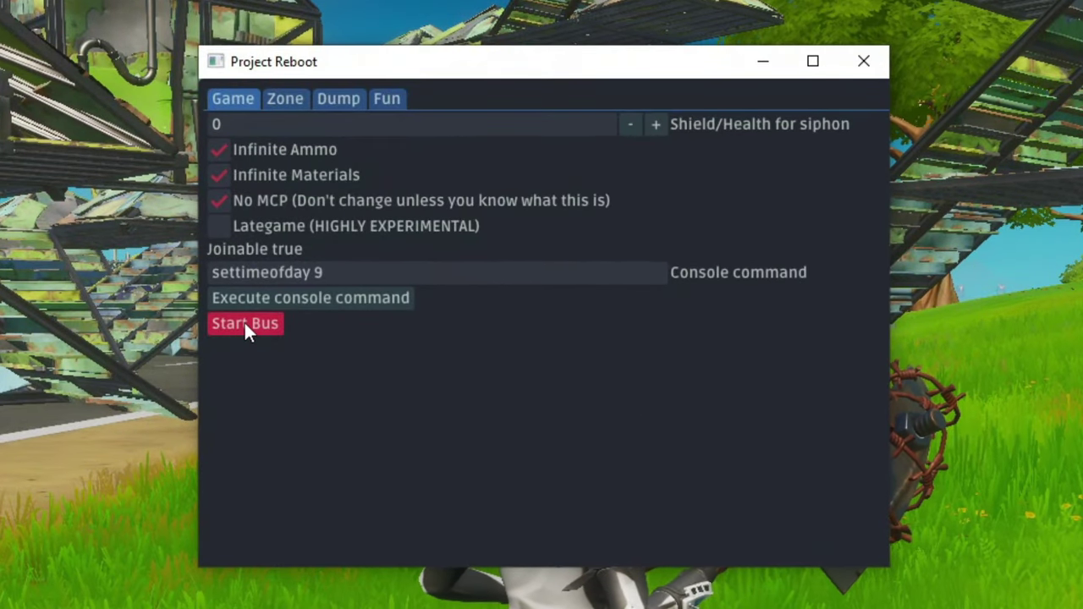
{"action": "left_click", "coordinate": [245, 323]}
Back in the game, thank the bus driver, check the island map, then leap from the Battle Bus
{"action": "key", "text": "alt+Tab"}
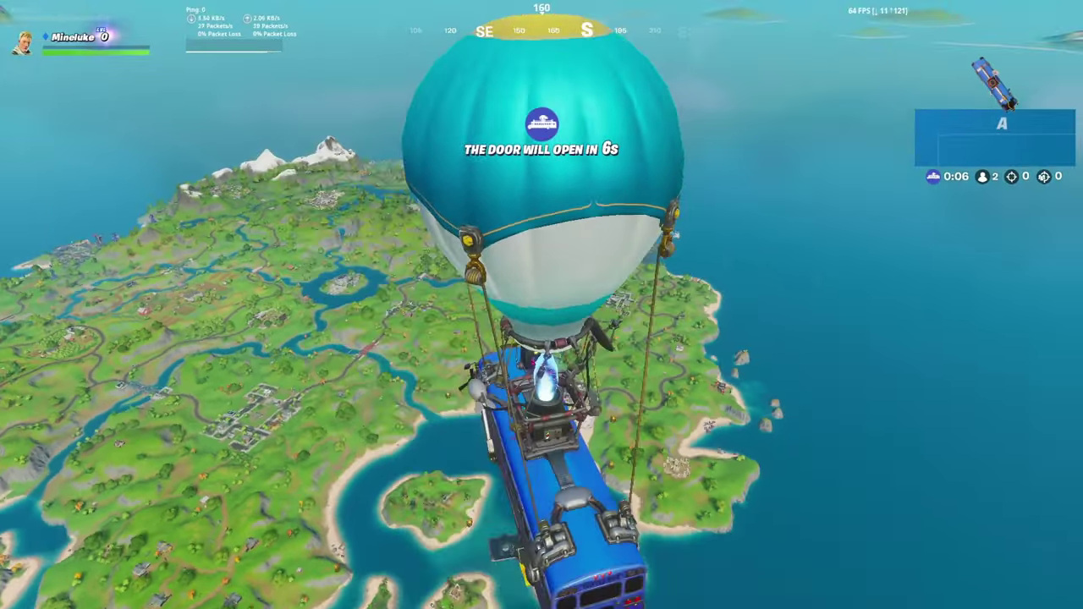
{"action": "key", "text": "b"}
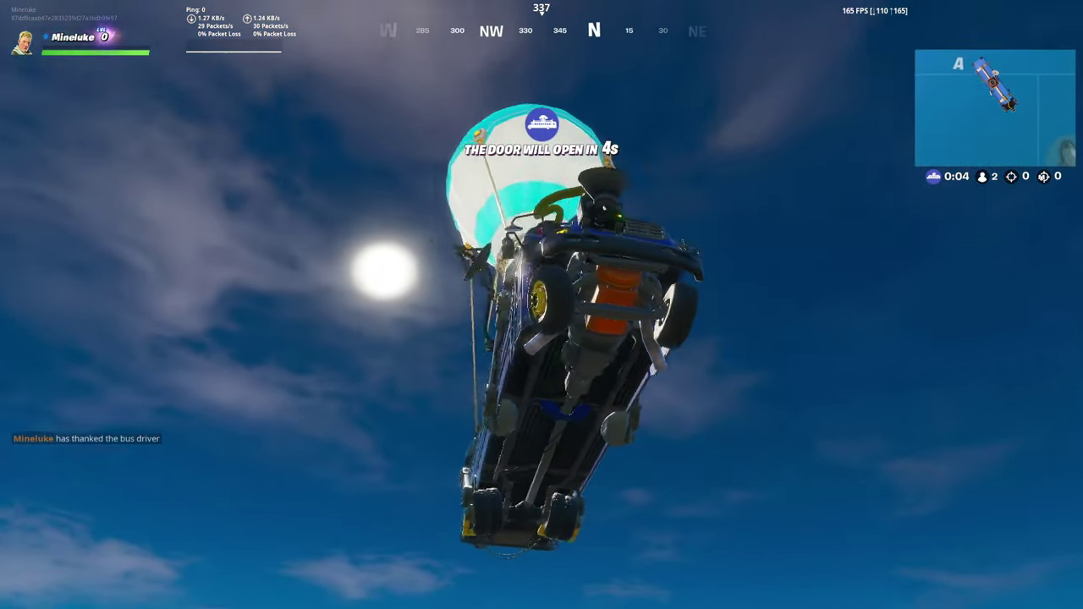
{"action": "key", "text": "m"}
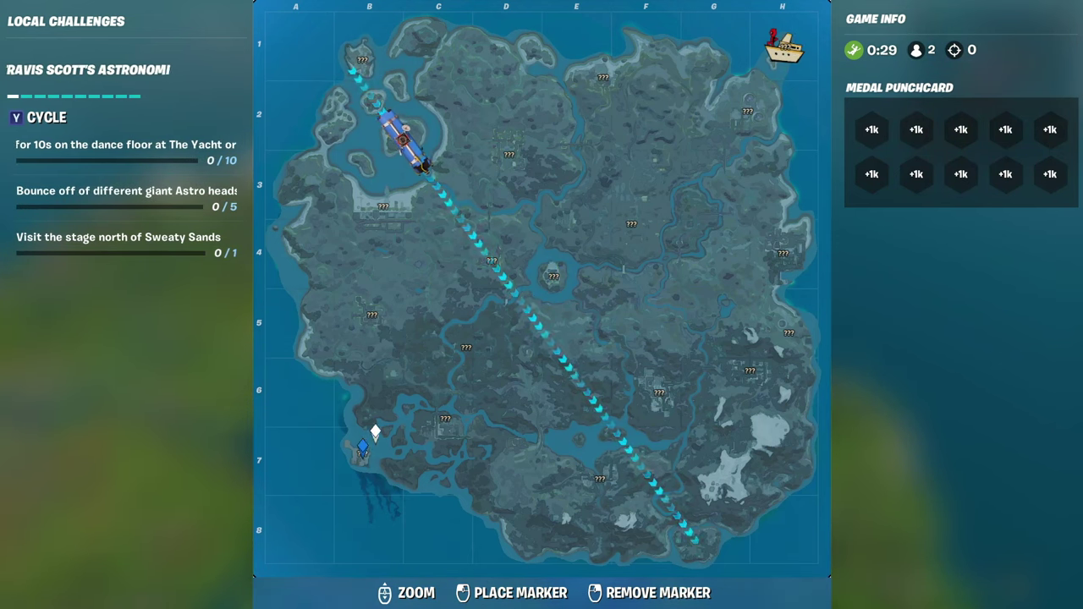
{"action": "key", "text": "m"}
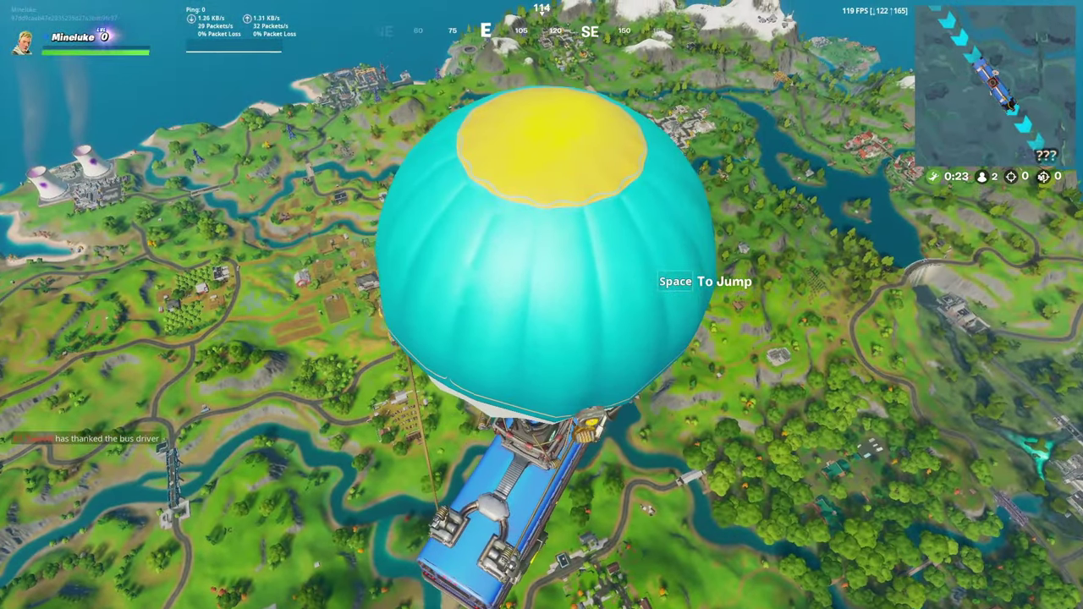
{"action": "key", "text": "space"}
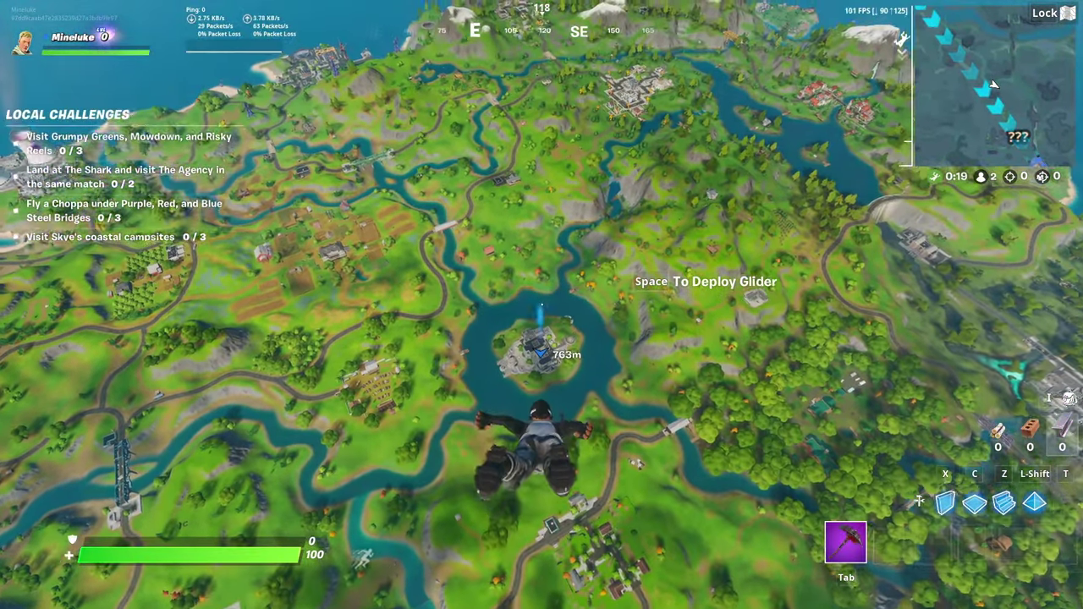
Mark the central island and set the shield to 100 with the cheat setshield console command
{"action": "middle_click", "coordinate": [541, 305]}
{"action": "key", "text": "grave"}
{"action": "type", "text": "cheat se"}
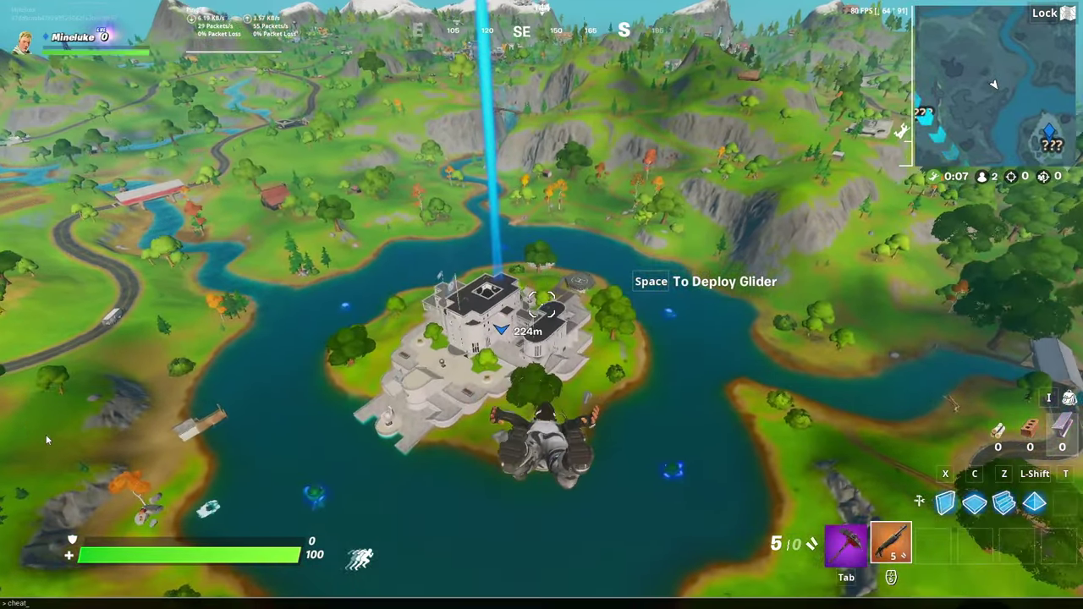
{"action": "type", "text": "tshield 100"}
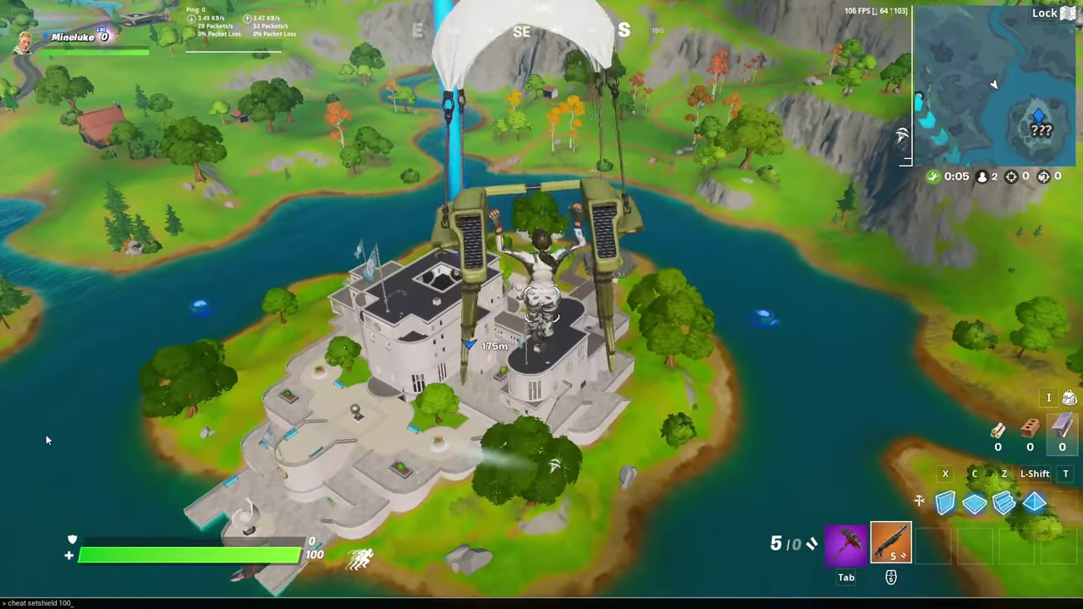
{"action": "key", "text": "Return"}
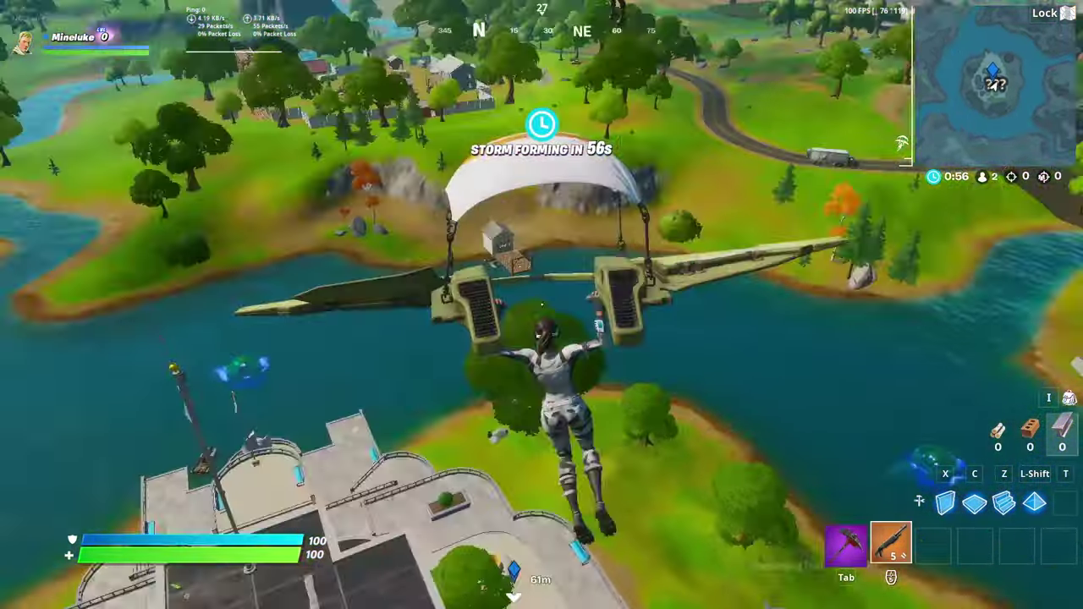
Pickaxe the mansion rooftop AC unit for bricks, then ready the shotgun
{"action": "key", "text": "1"}
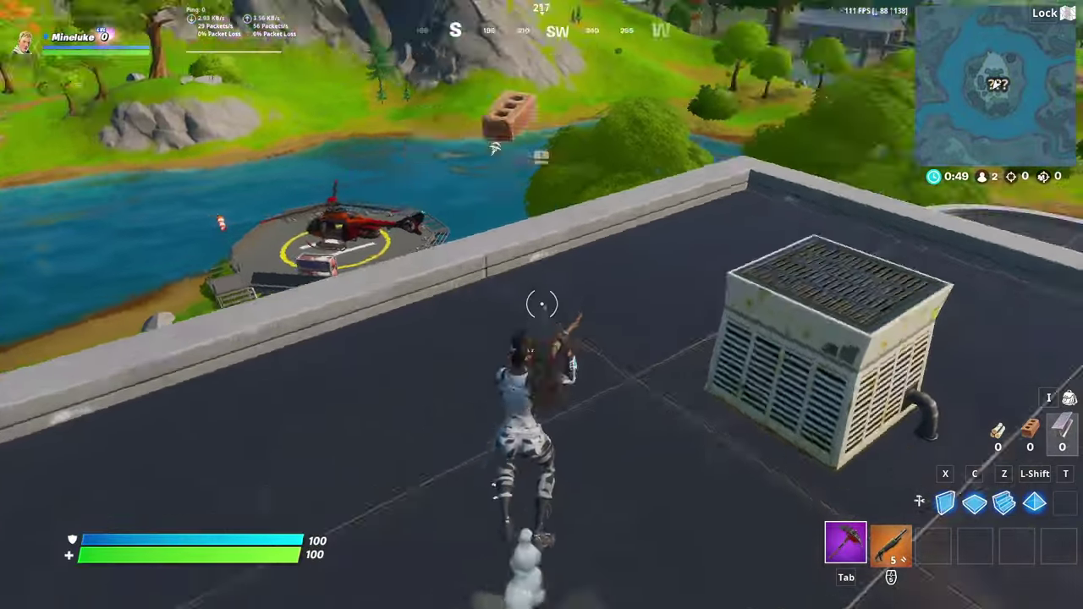
{"action": "key", "text": "w"}
{"action": "left_click", "coordinate": [541, 304]}
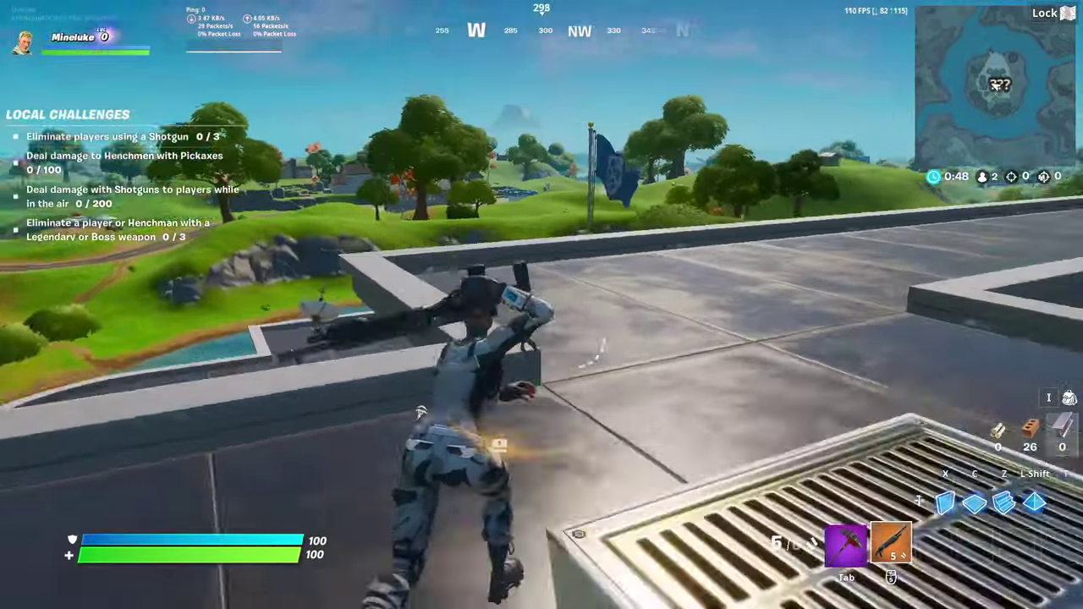
{"action": "key", "text": "2"}
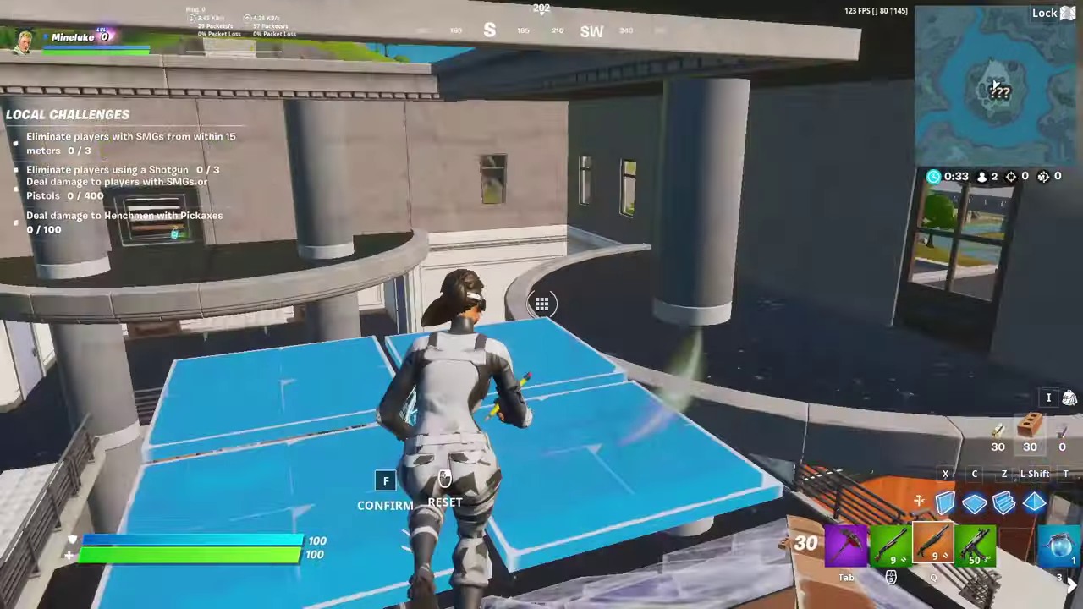
Edit a rooftop build piece and emote, ending on the wooden build beside the teammate after the helicopter ride
{"action": "key", "text": "g"}
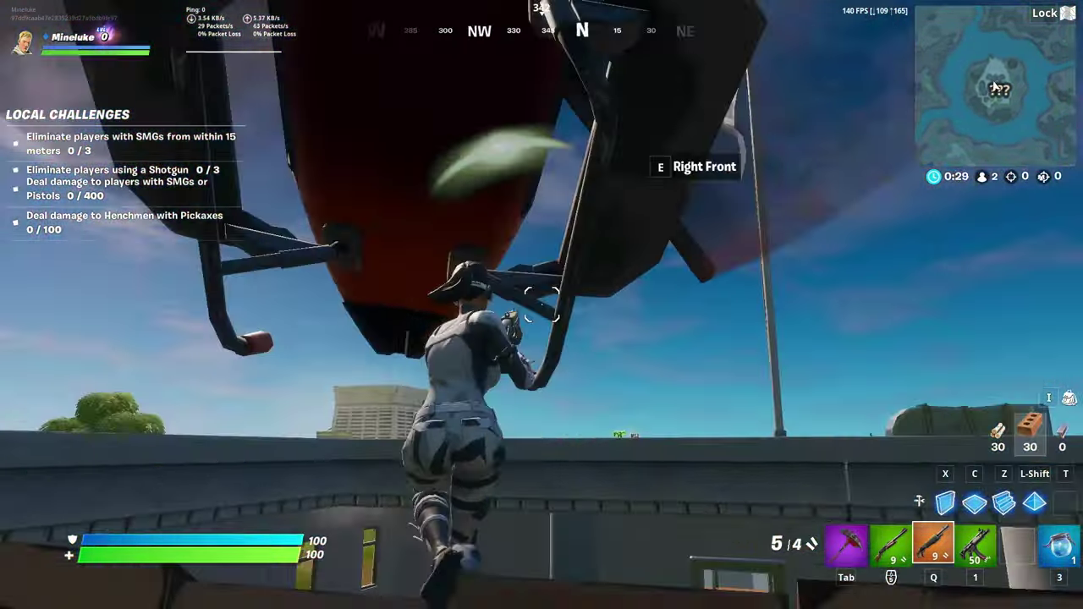
{"action": "key", "text": "b"}
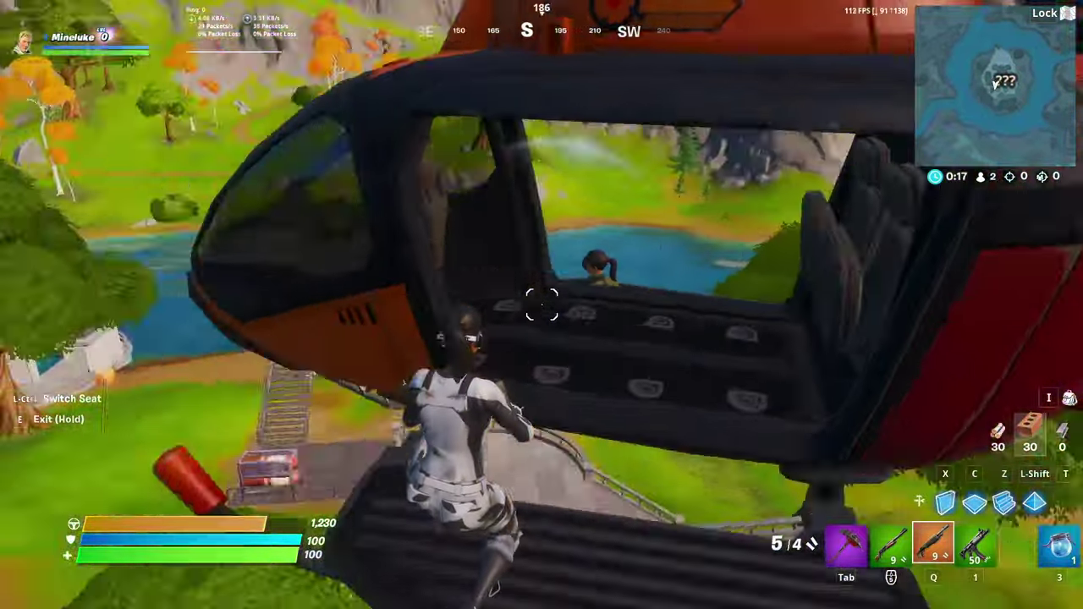
{"action": "key", "text": "Tab"}
{"action": "key", "text": "b"}
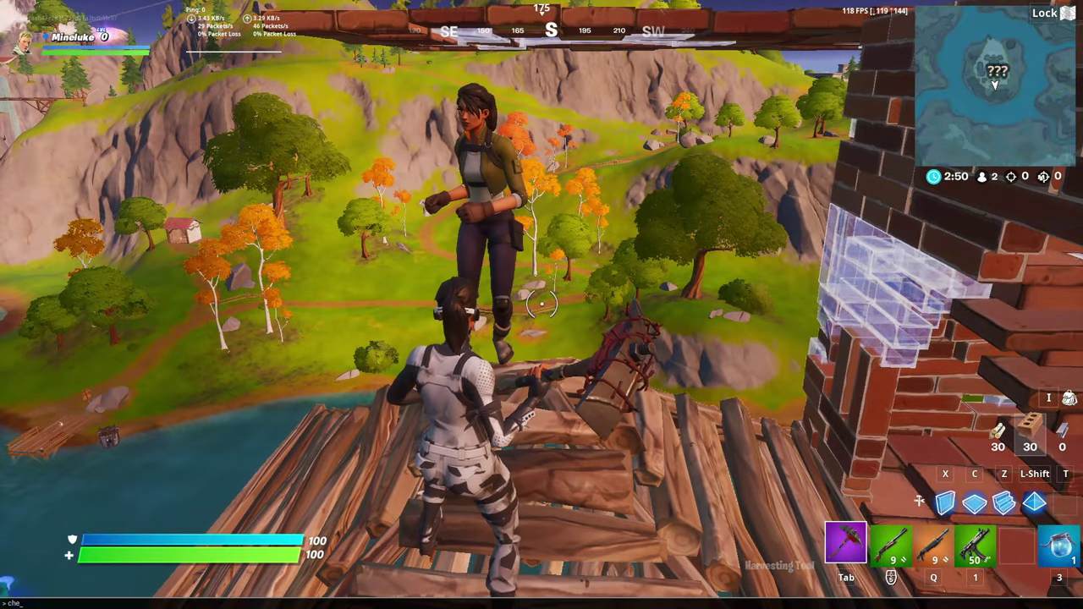
Check the console confirms God set to 1, then walk down the wooden ramp onto the plaza
{"action": "key", "text": "grave"}
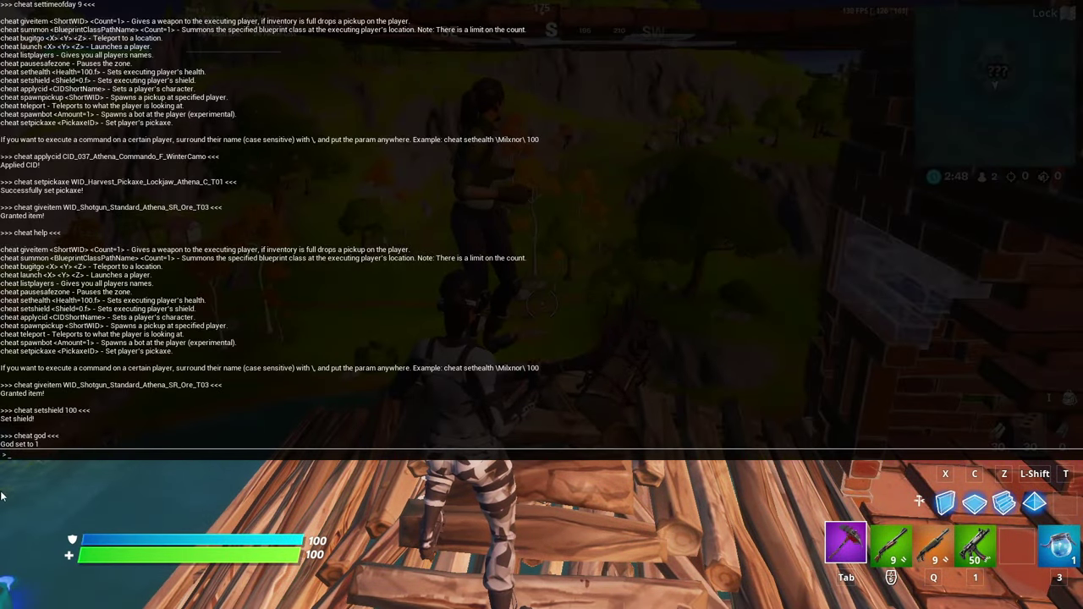
{"action": "key", "text": "grave"}
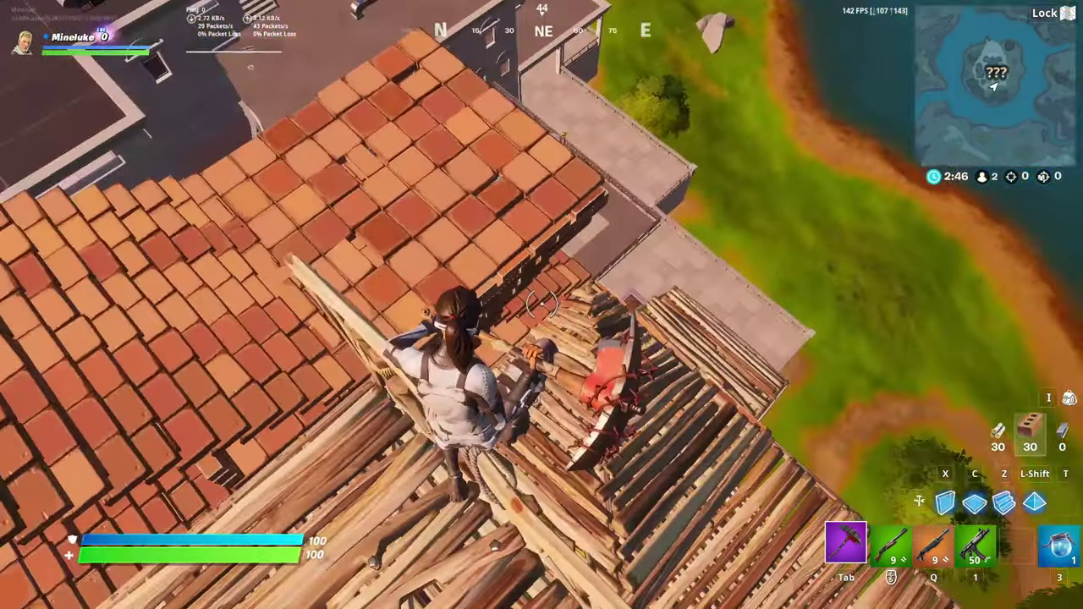
{"action": "key", "text": "w"}
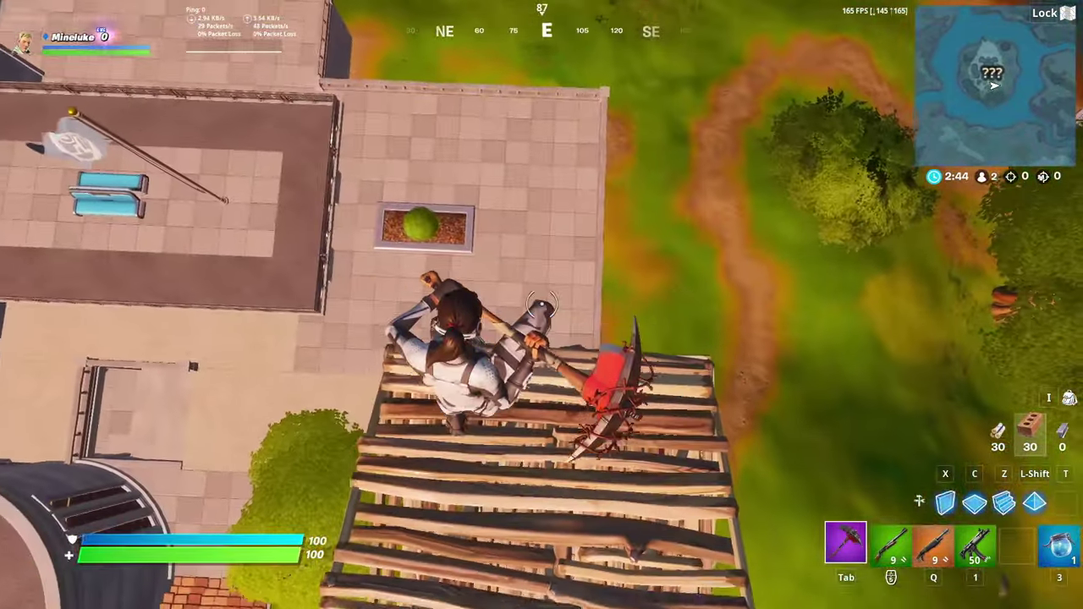
{"action": "key", "text": "w"}
{"action": "key", "text": "Tab"}
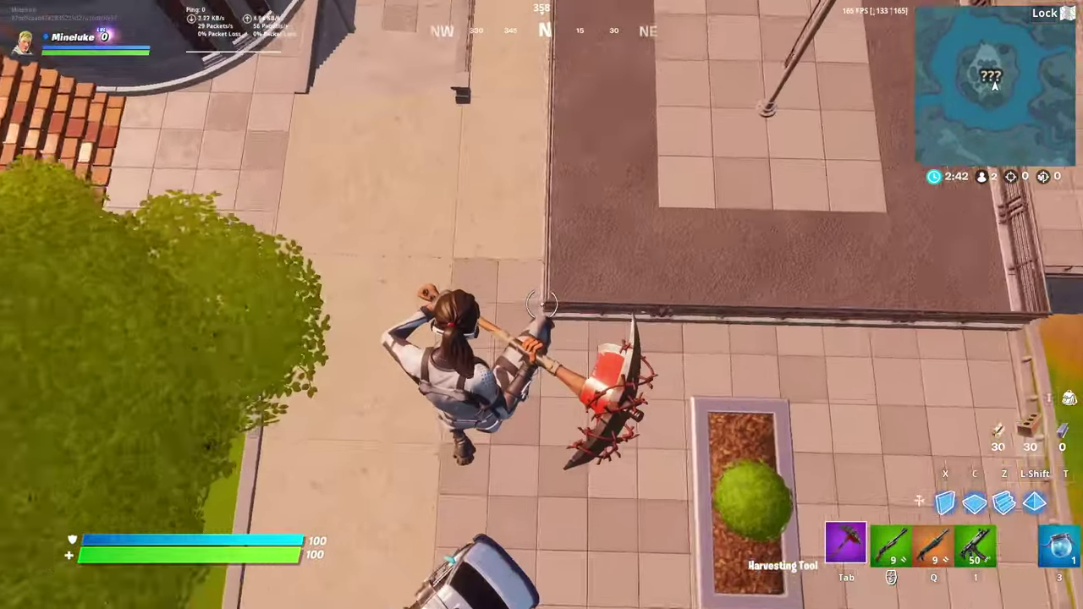